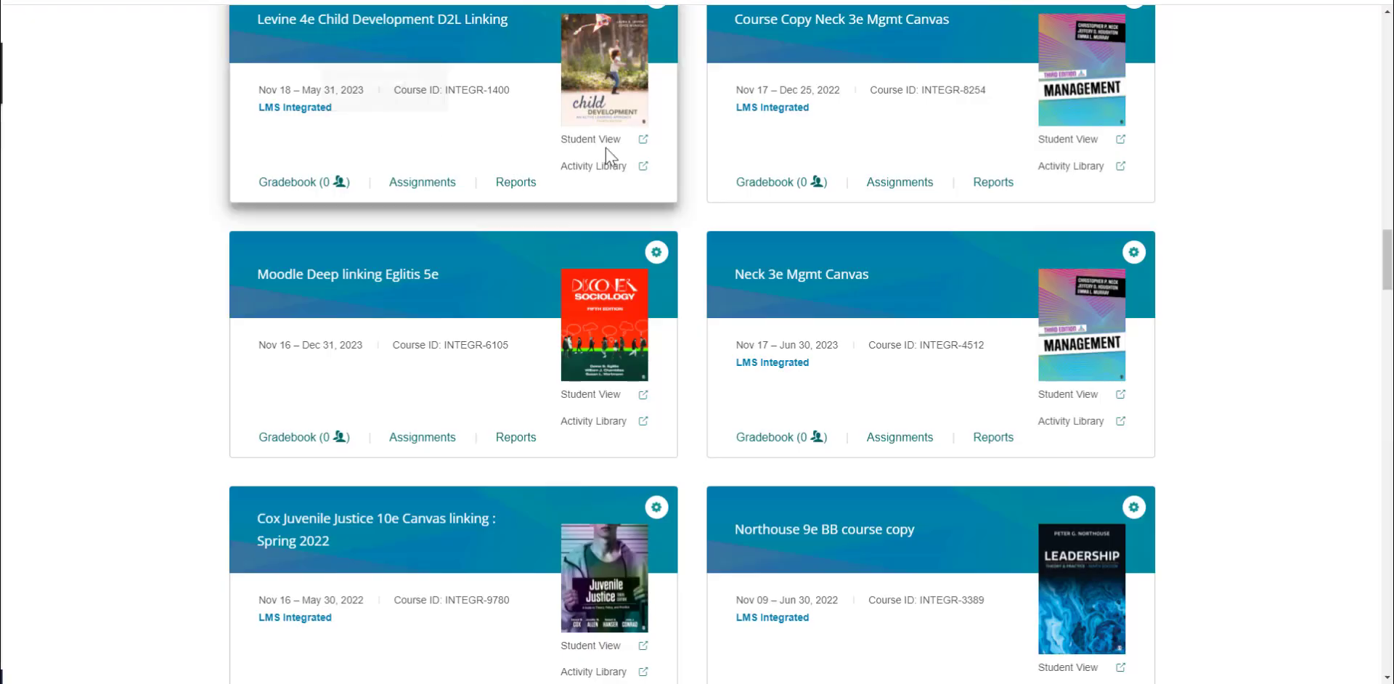
Open the "moodle linking course Eglitis 5e" course from the Moodle dashboard and turn editing on.
drag(1385, 256, 1353, 5)
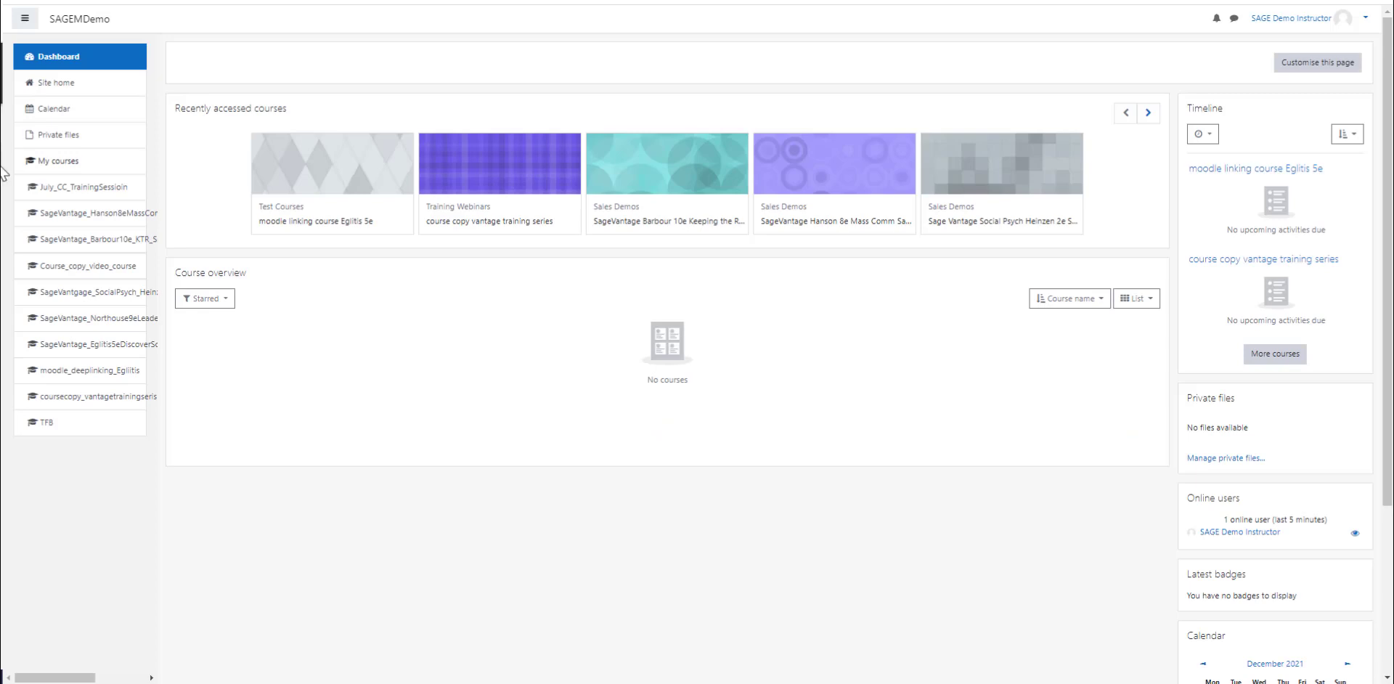
click(300, 221)
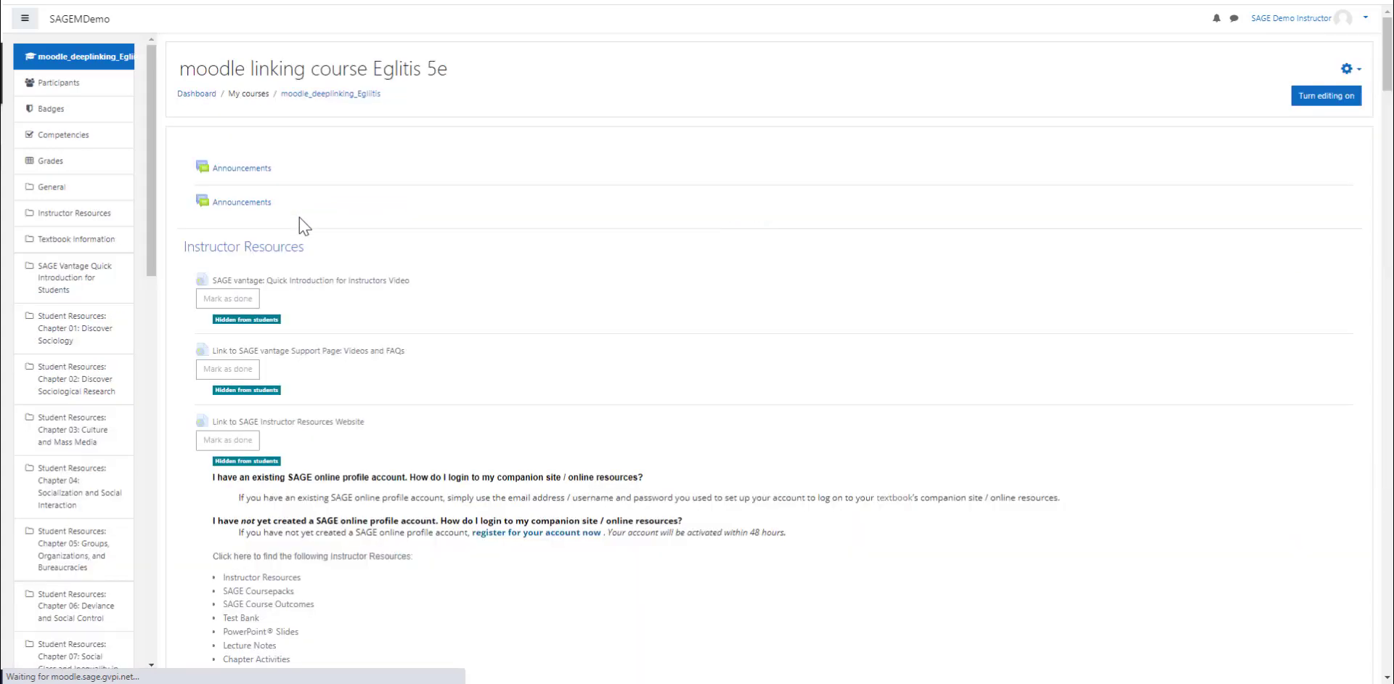
scroll(589, 279, down, 6)
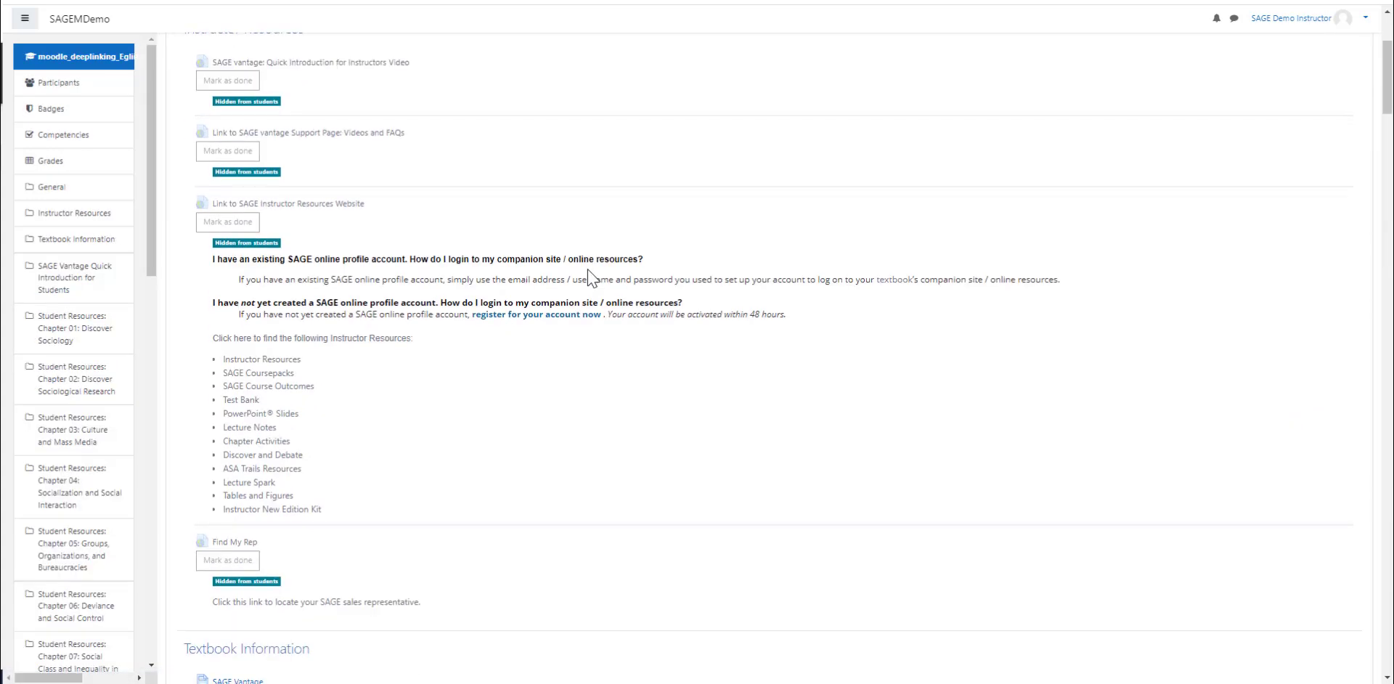
scroll(590, 278, down, 2)
scroll(591, 278, up, 2)
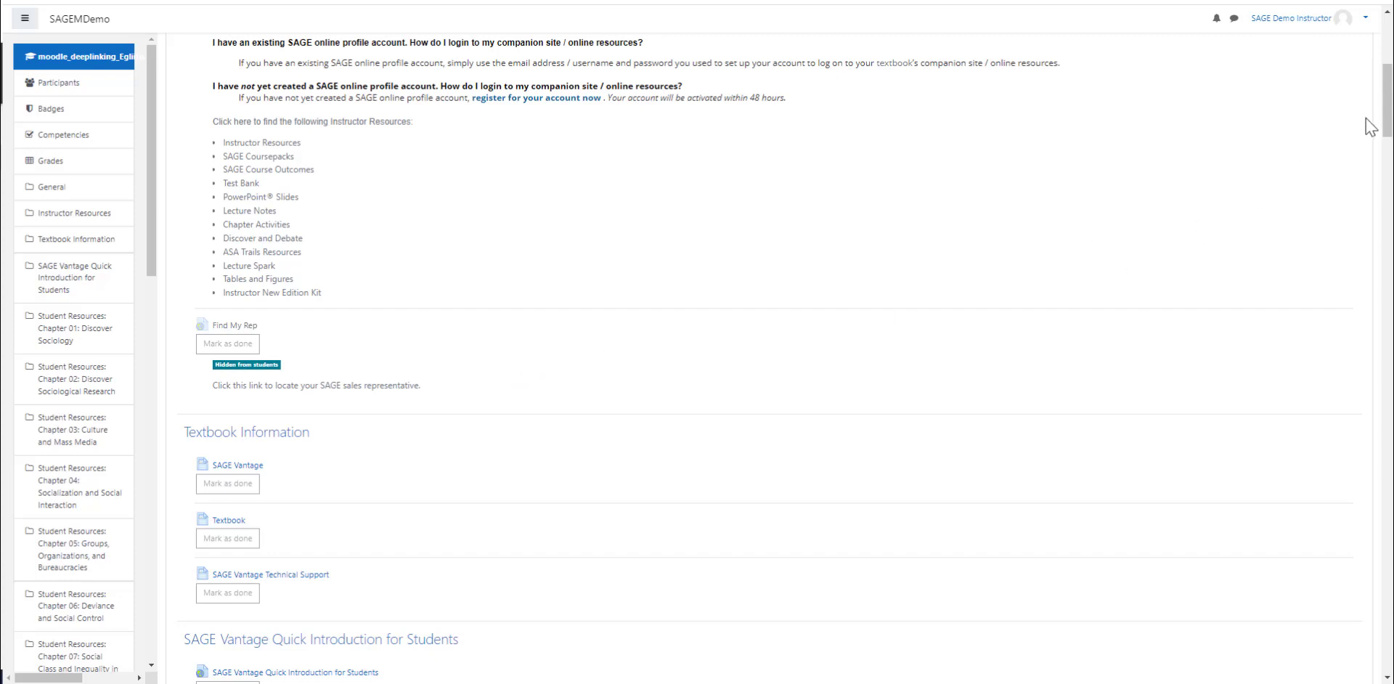
drag(1387, 91, 1388, 7)
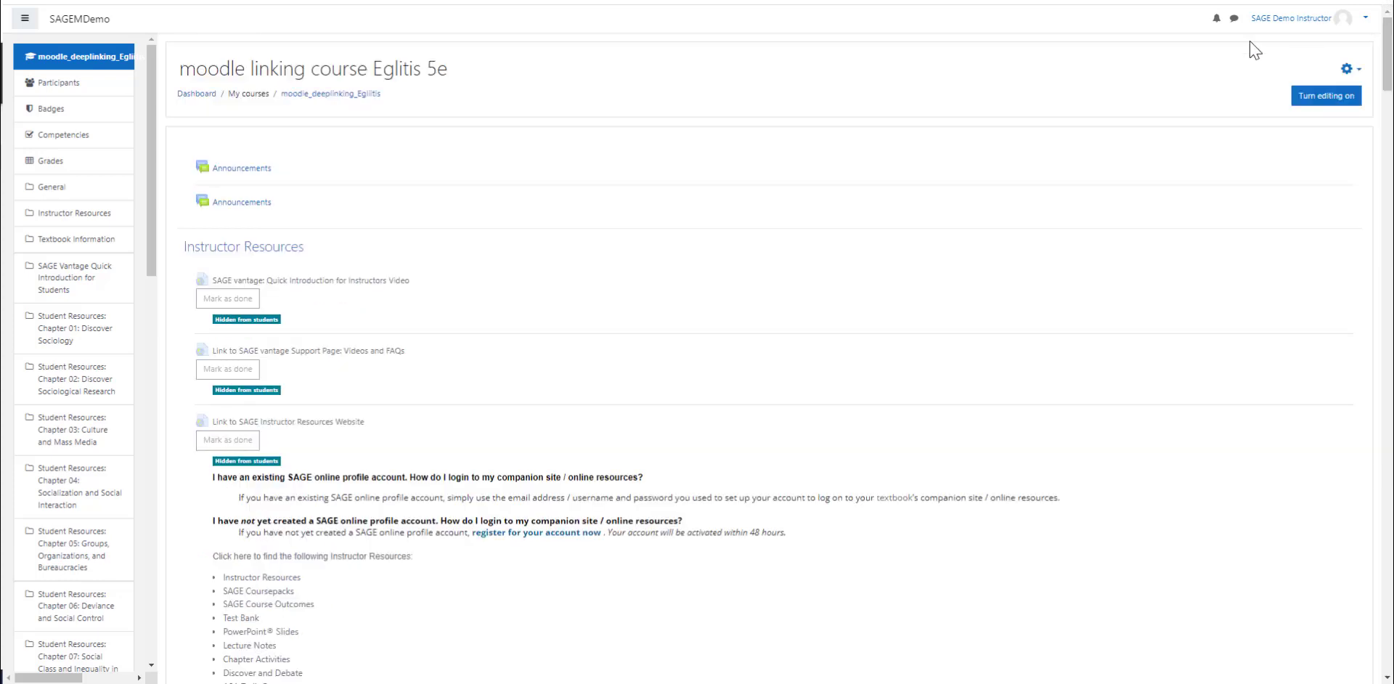
click(1330, 98)
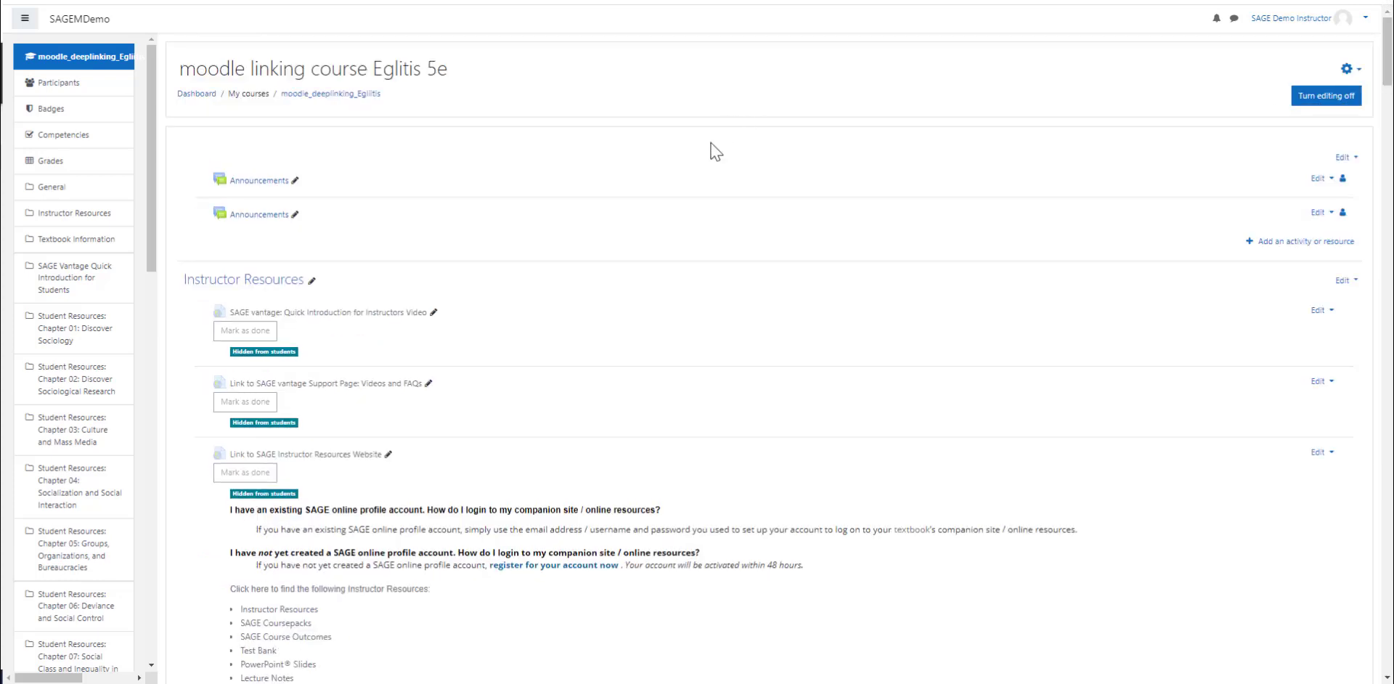
Add a SAGE Vantage 1.3 external tool activity to the Textbook Information section.
scroll(706, 151, down, 5)
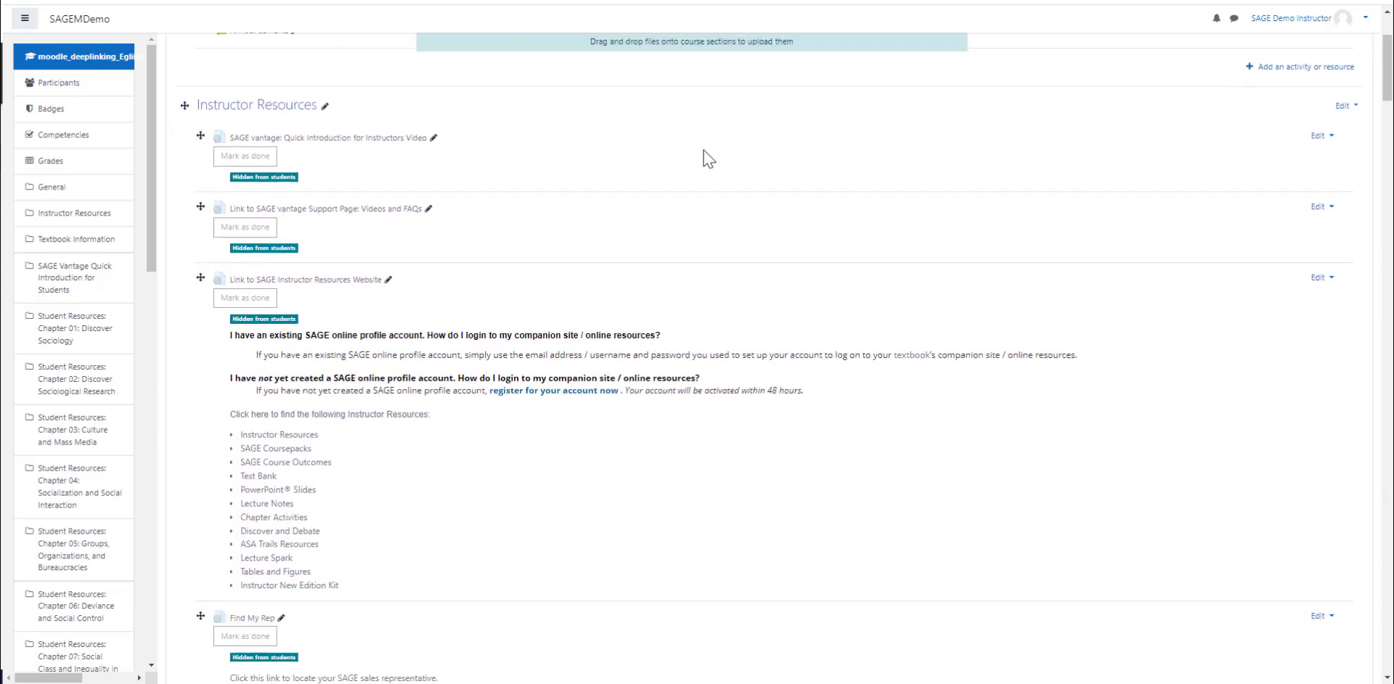
scroll(705, 154, down, 2)
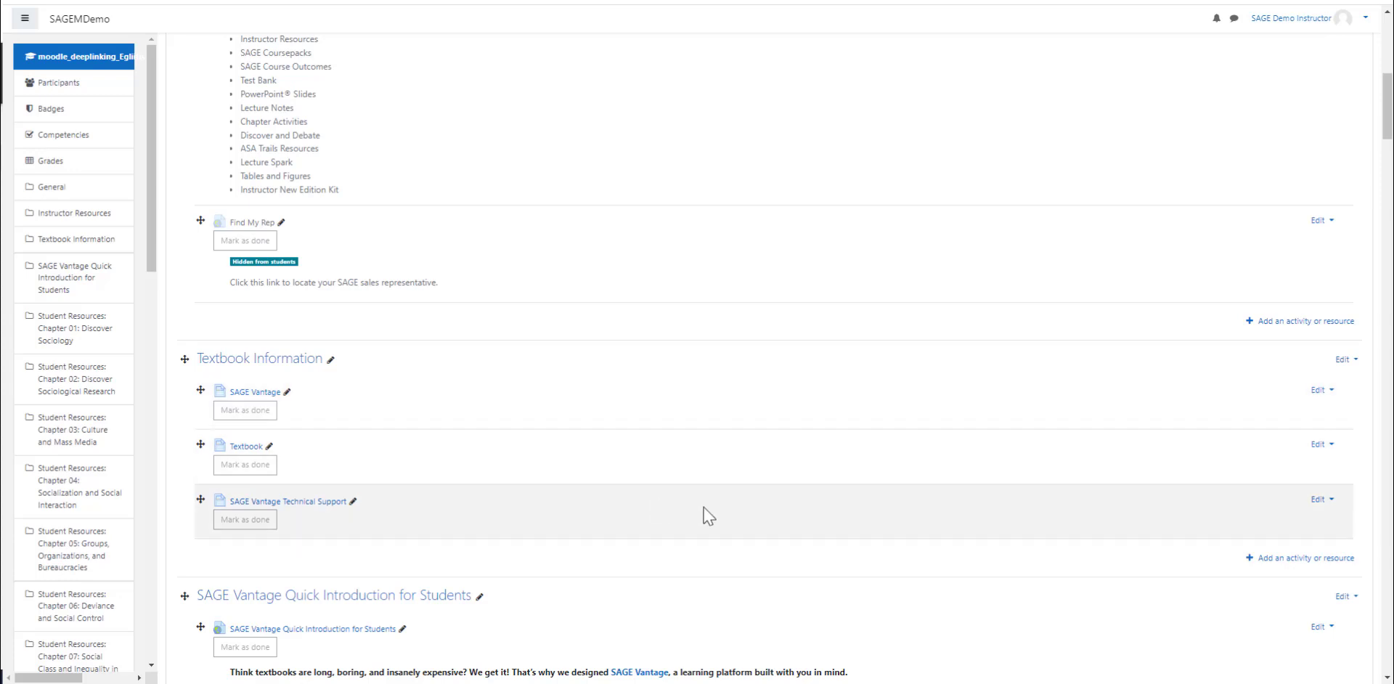
click(1289, 559)
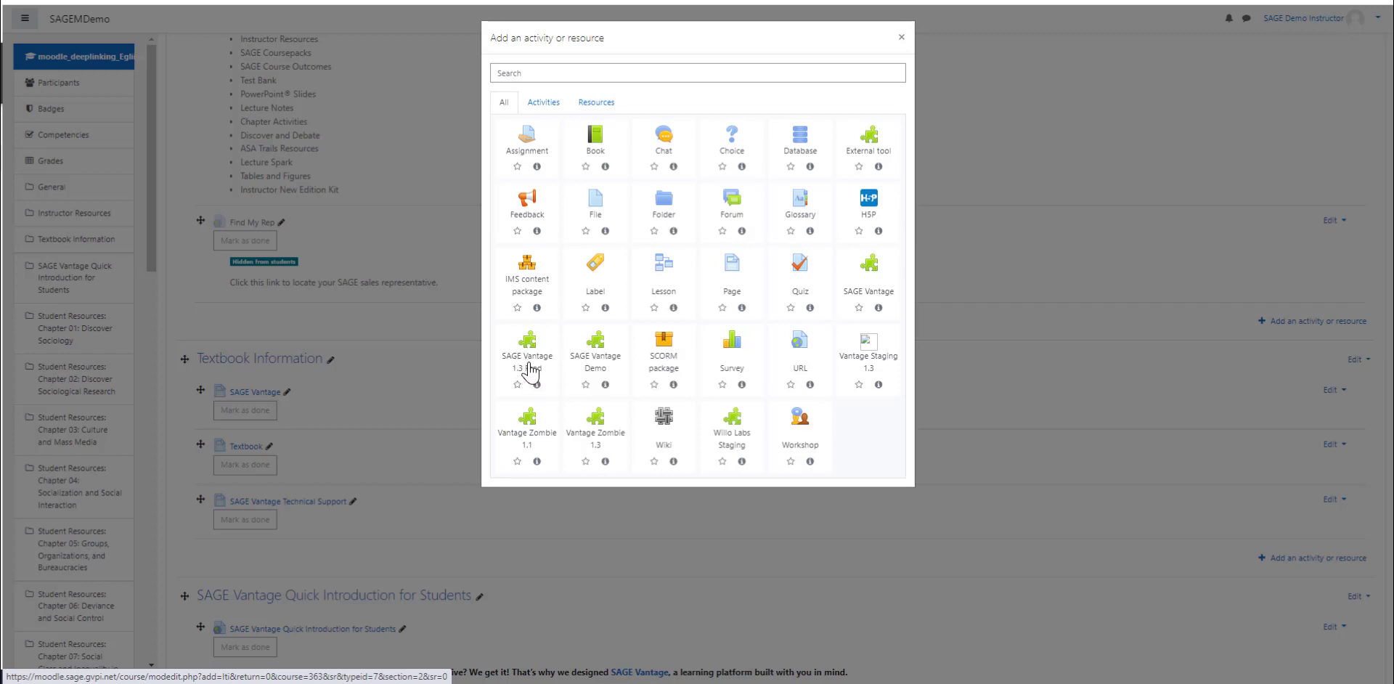
click(524, 368)
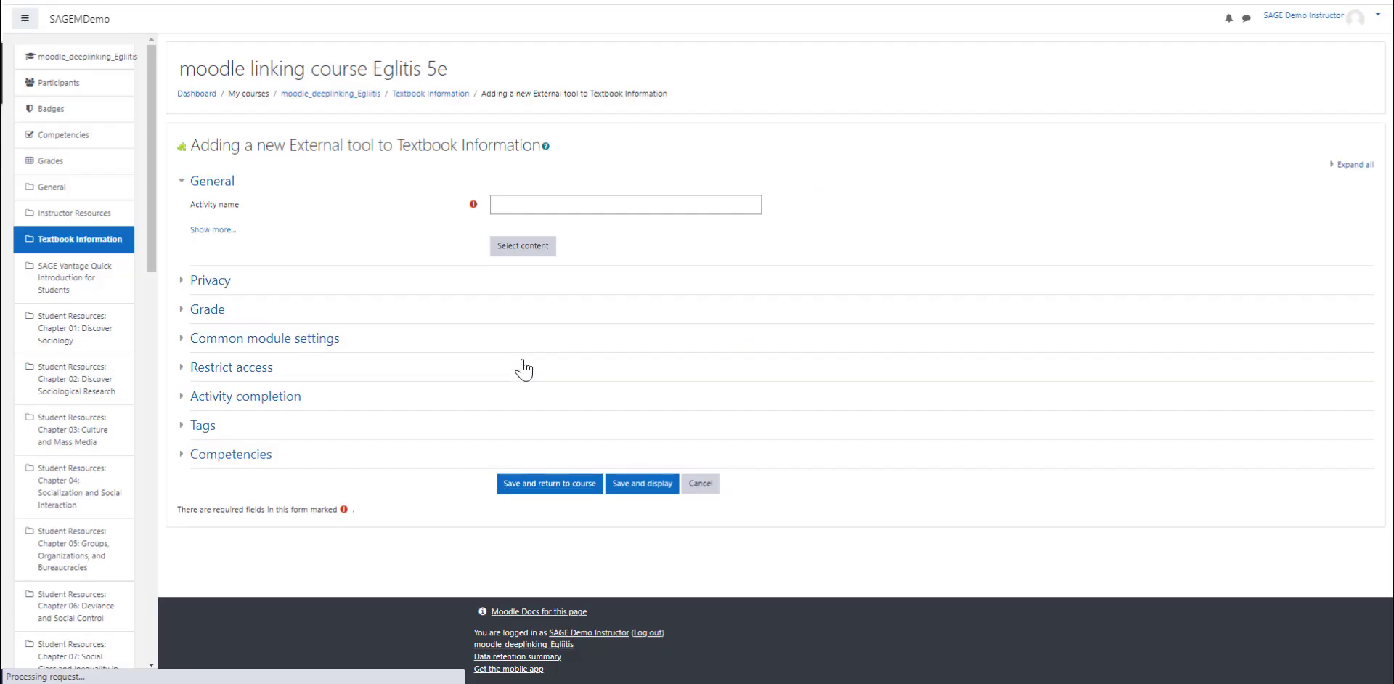
Choose the "Moodle Deep linking Eglitis 5e" course as the tool's content source.
click(520, 250)
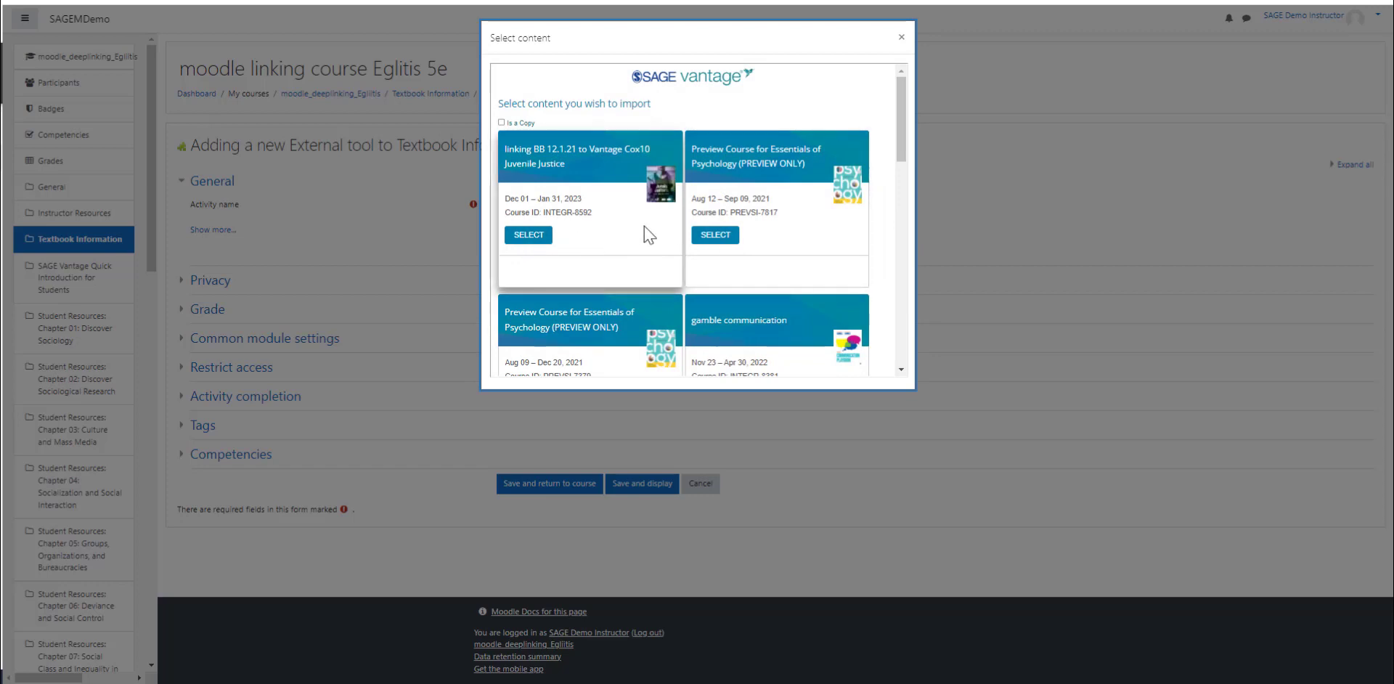
drag(904, 144, 908, 283)
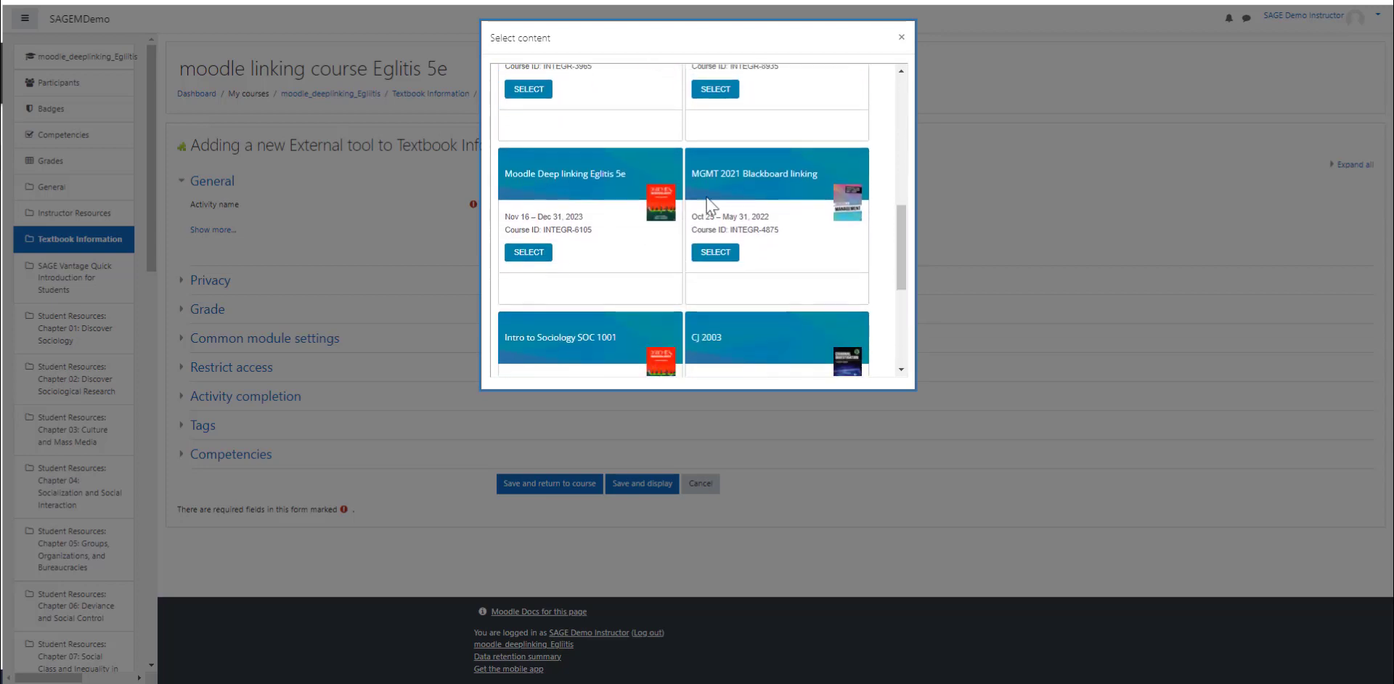
click(530, 254)
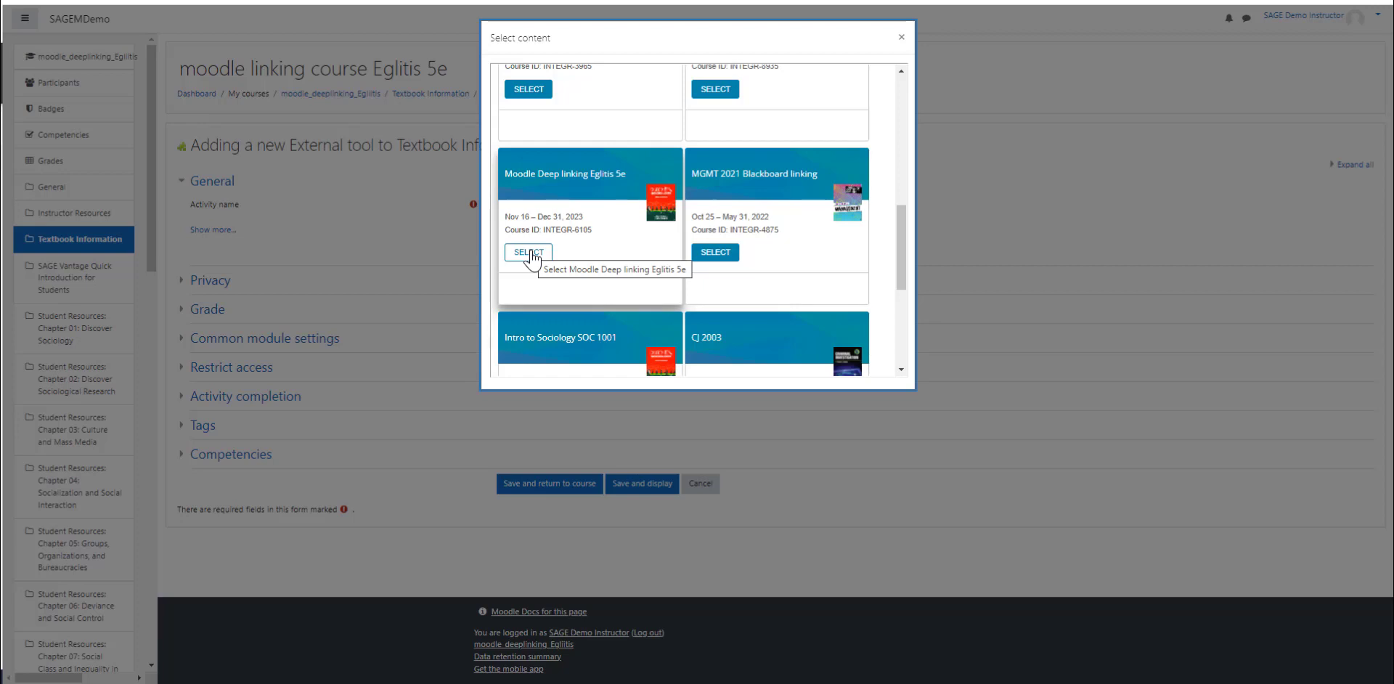
click(530, 253)
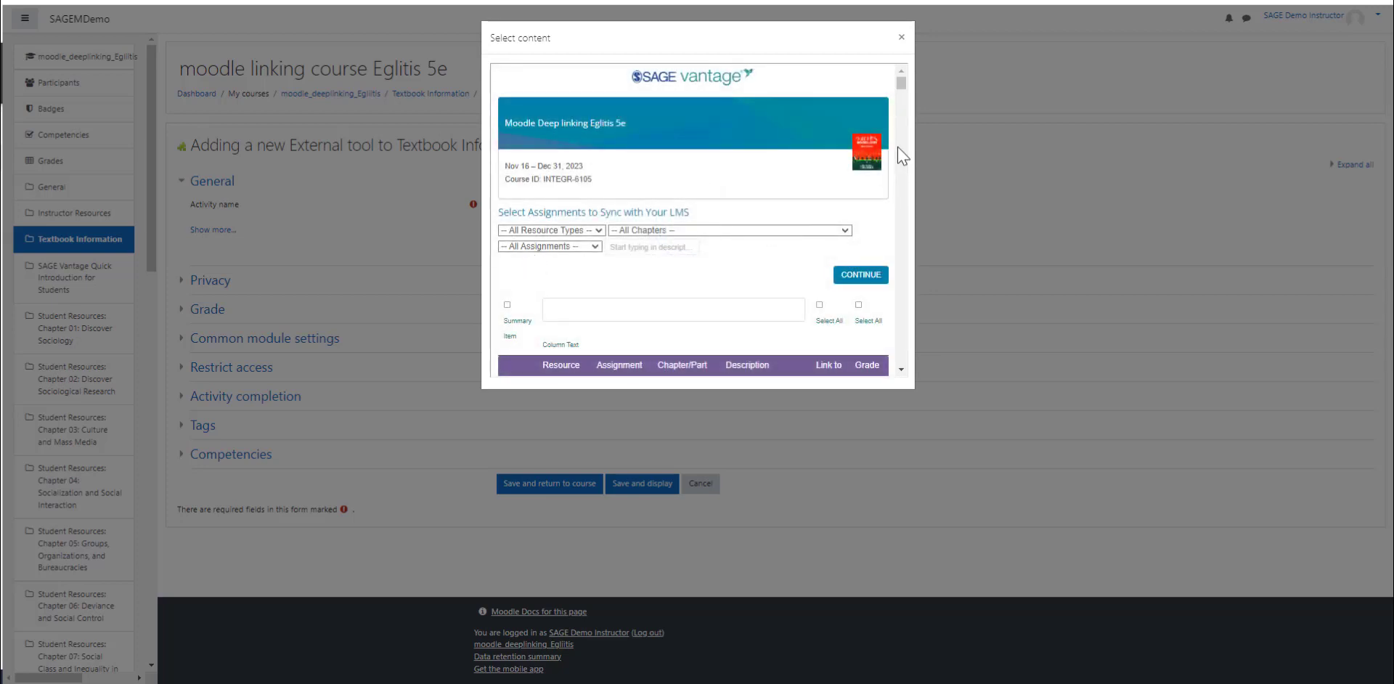
Mark the Course Dashboard resource for linking to the course.
click(901, 369)
scroll(903, 376, down, 3)
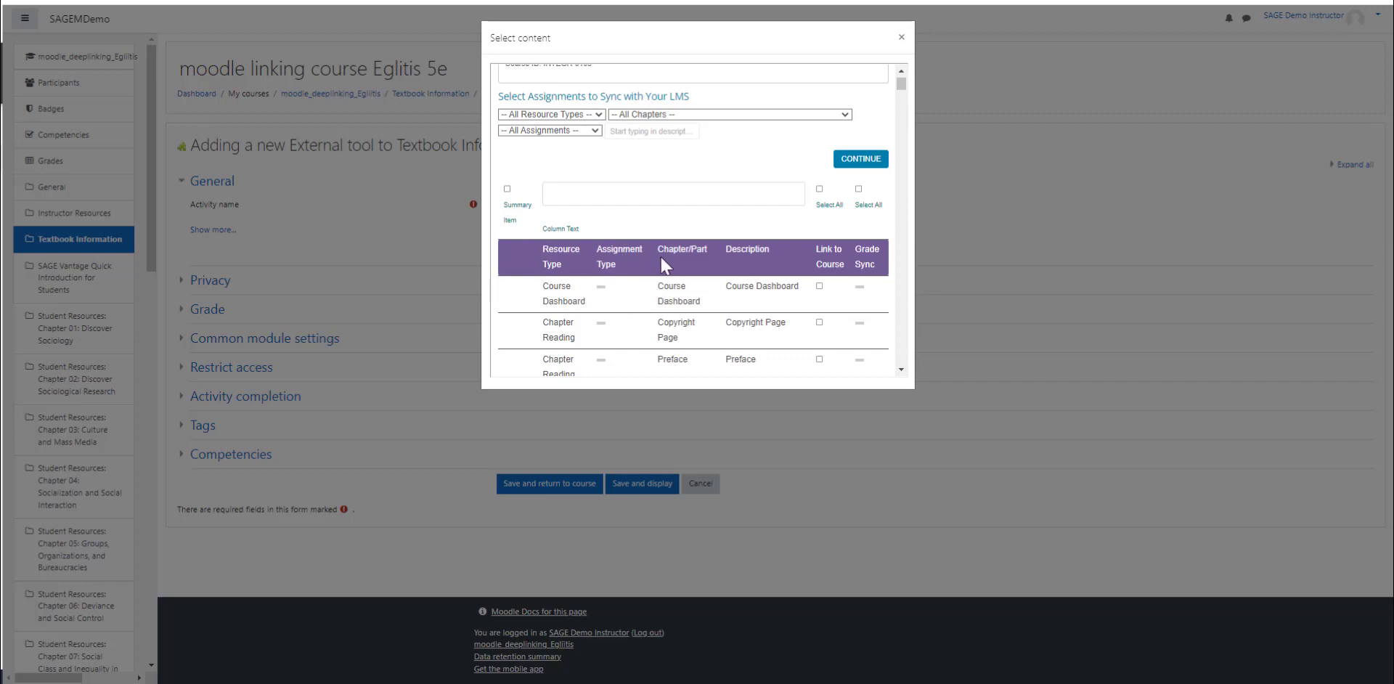
click(820, 287)
Filter the resources to Chapter Test and select all of them for grade sync.
click(574, 132)
click(575, 132)
click(578, 116)
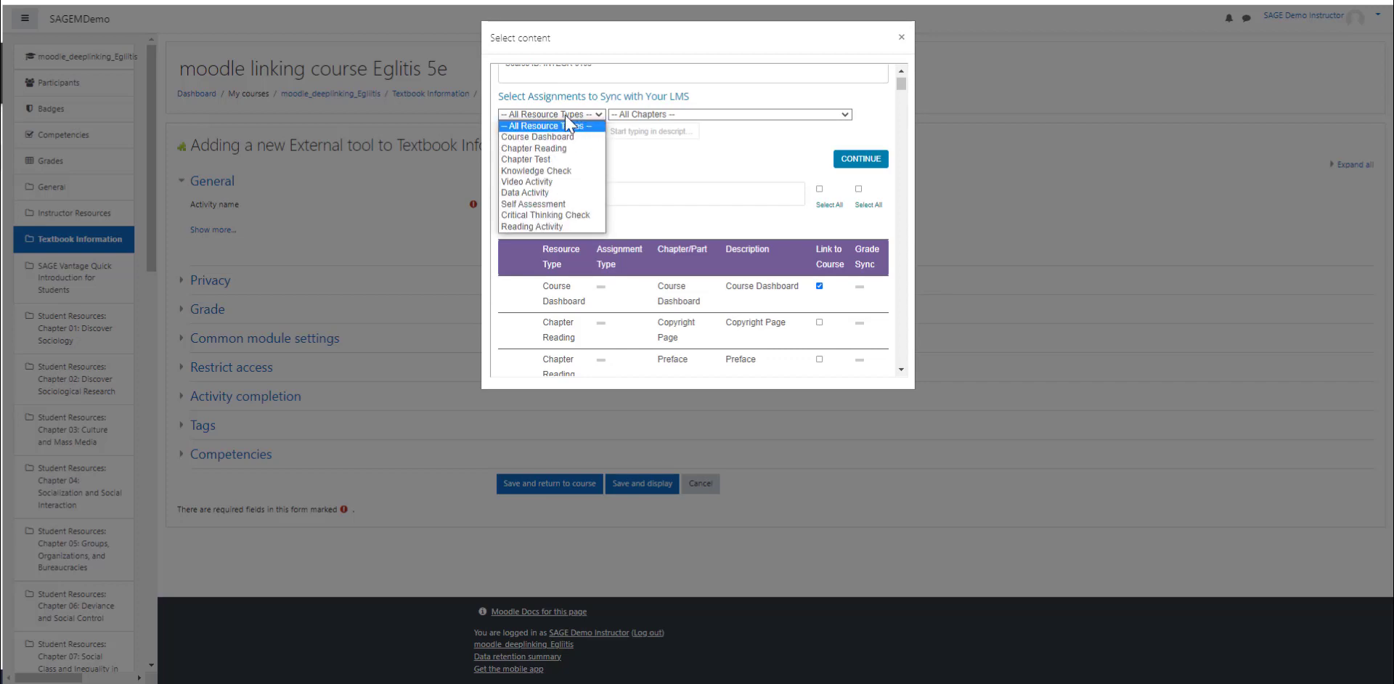
click(541, 159)
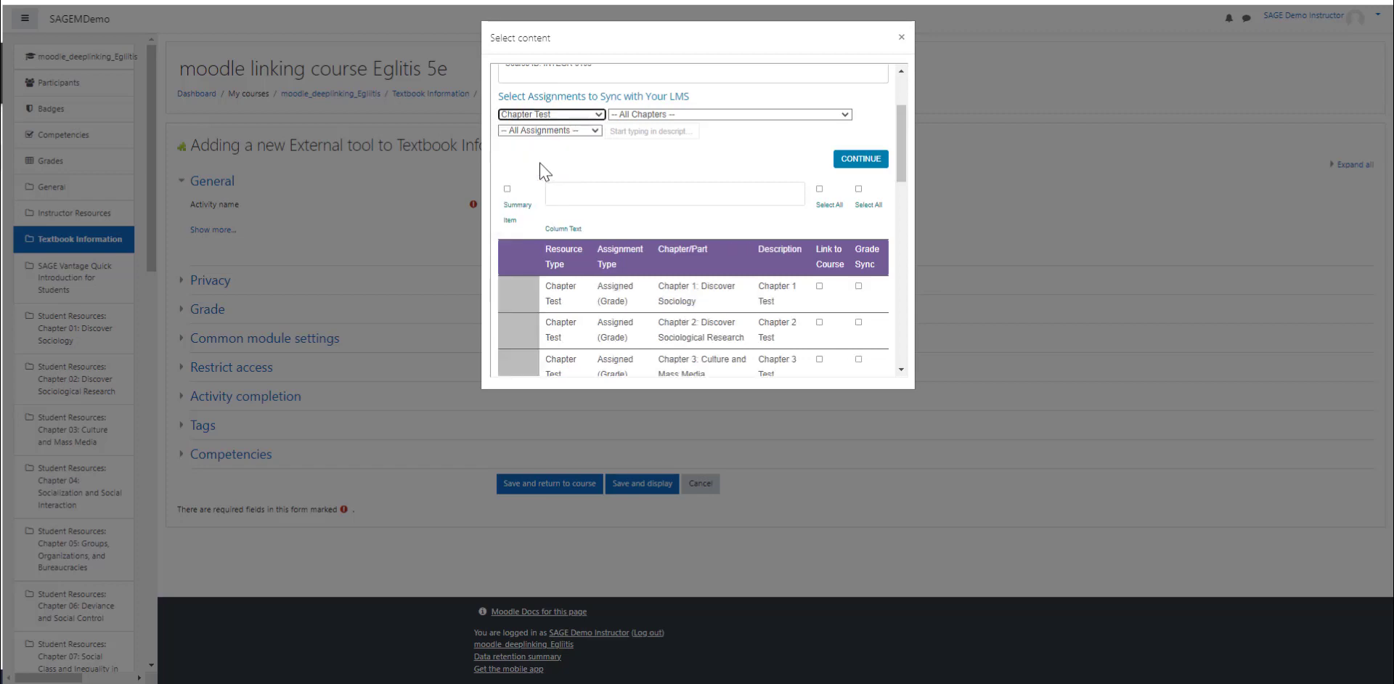
mouse_move(903, 154)
mouse_down()
mouse_move(917, 332)
mouse_move(905, 124)
mouse_move(884, 139)
mouse_up()
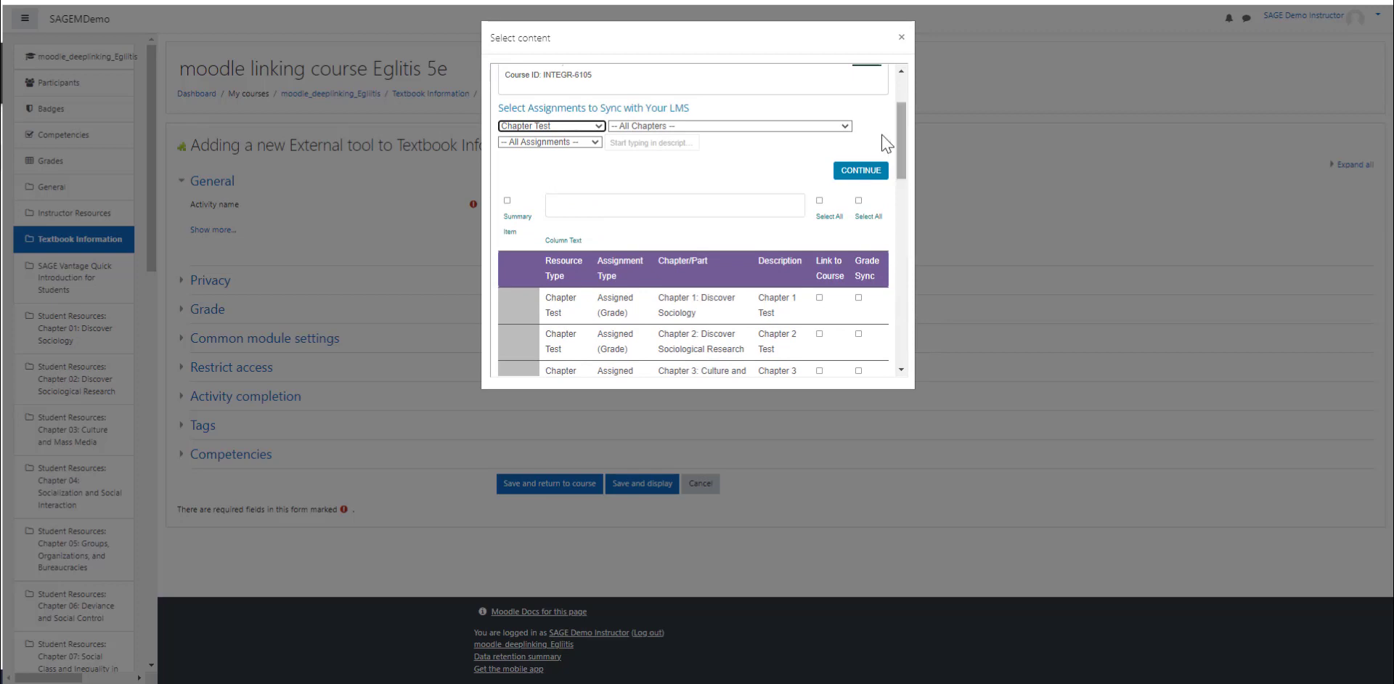
click(858, 200)
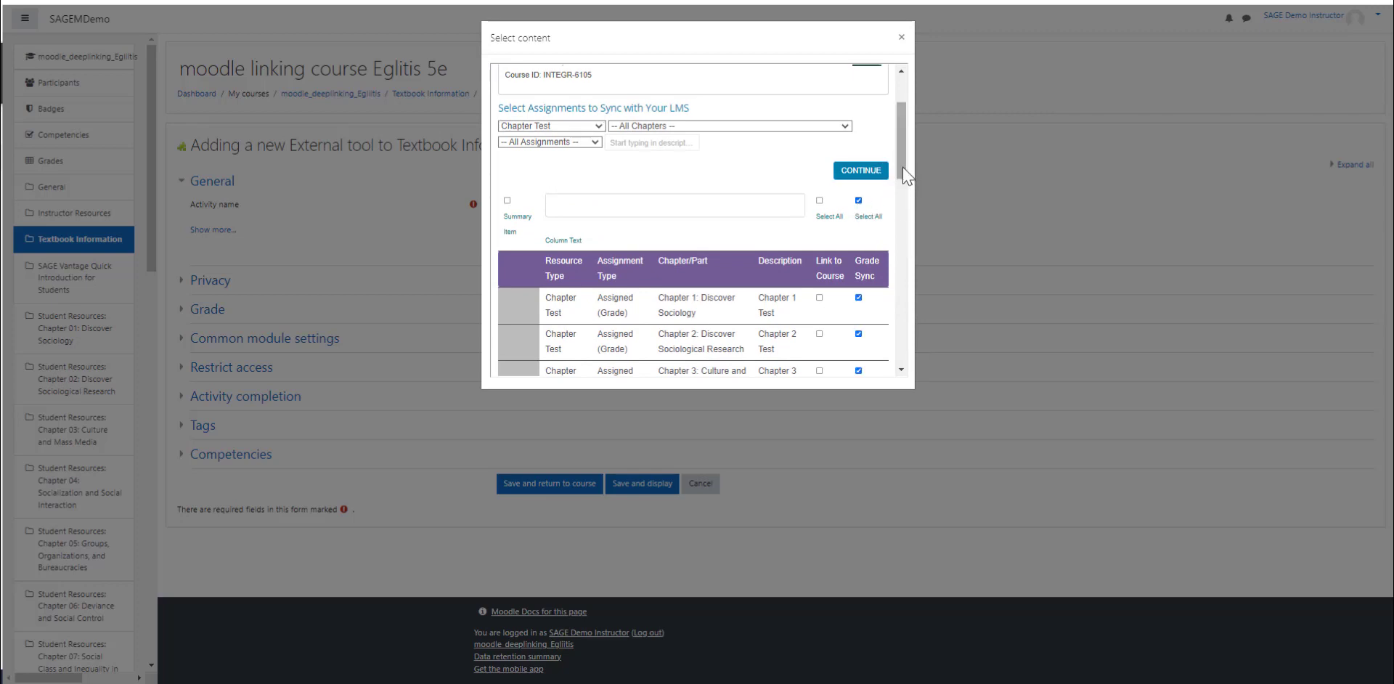
Review the selected chapter tests and Course Dashboard link, and confirm the LMS selections.
scroll(806, 223, down, 2)
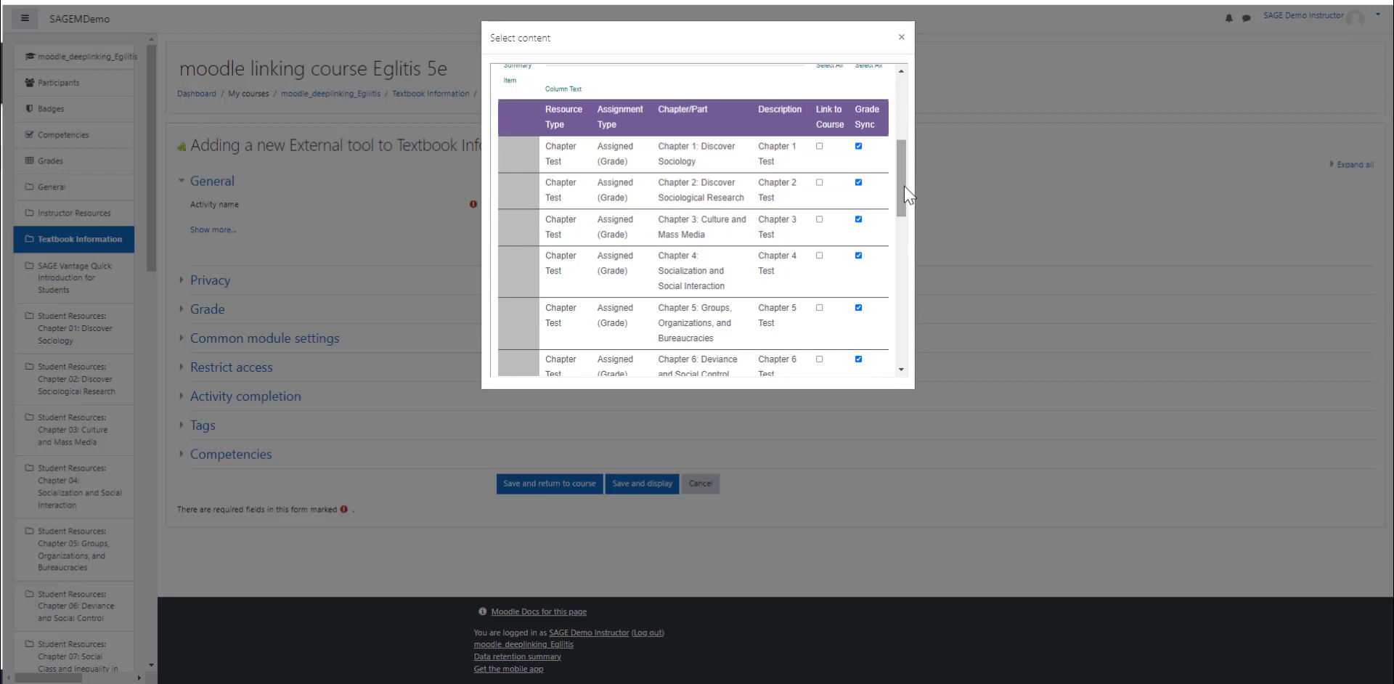
scroll(900, 210, down, 10)
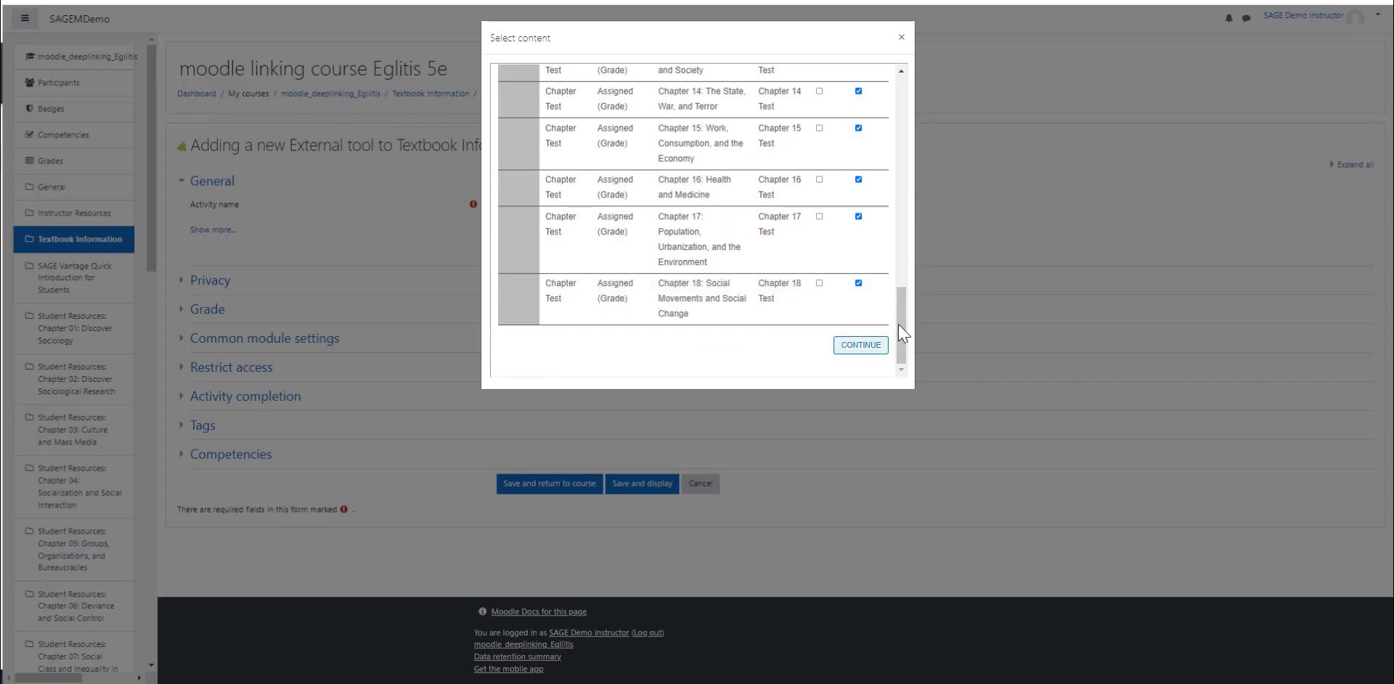
drag(900, 324, 896, 74)
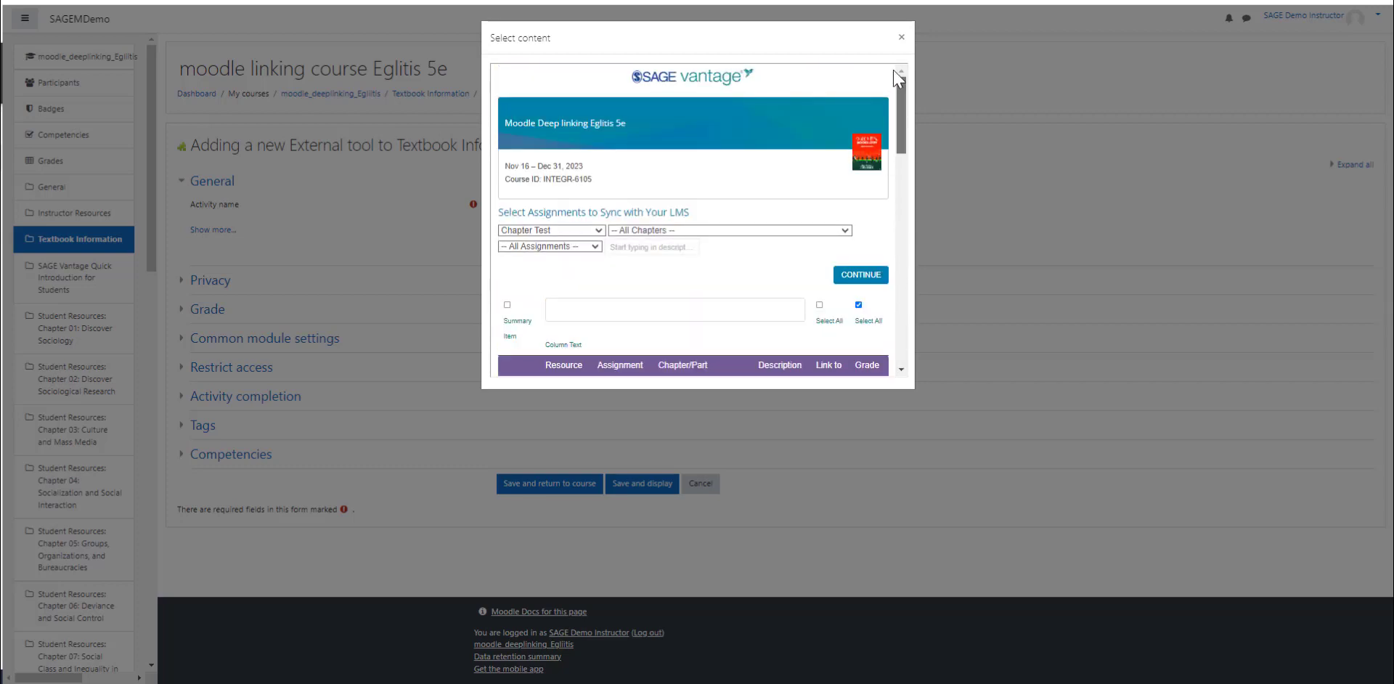
click(861, 276)
drag(902, 161, 905, 234)
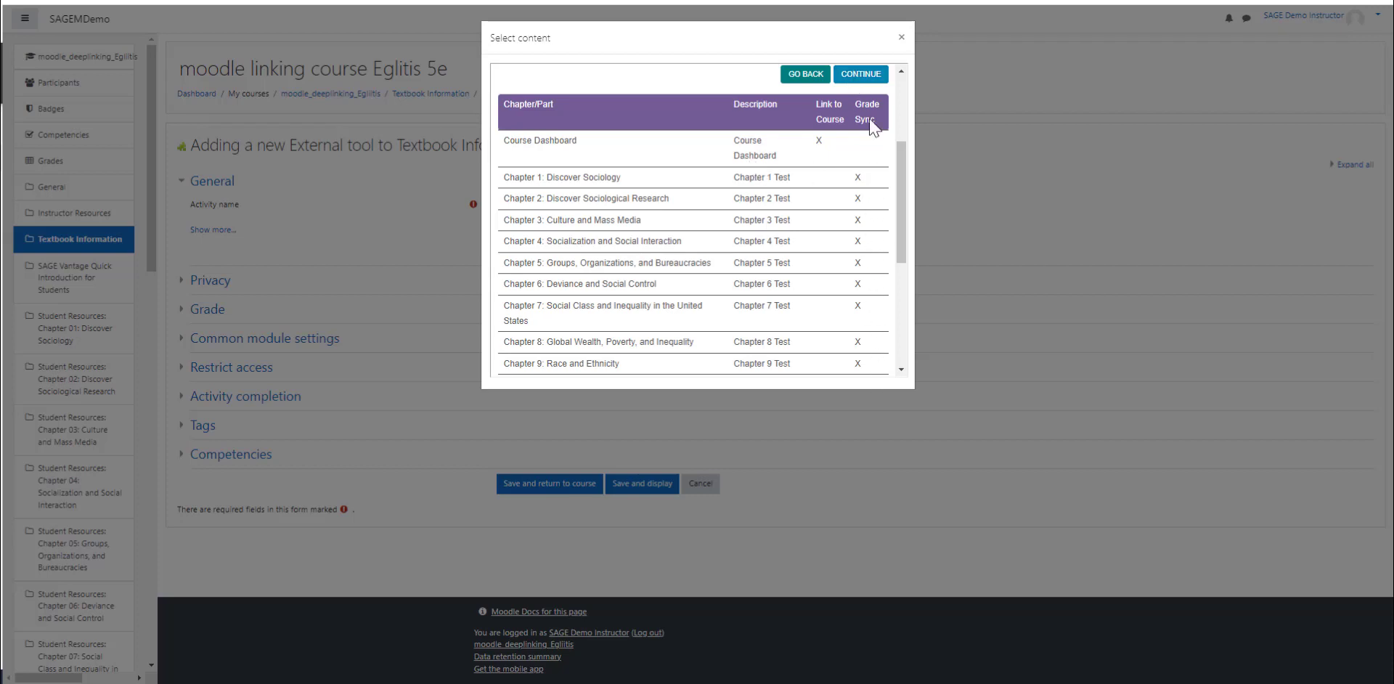
drag(899, 167, 900, 105)
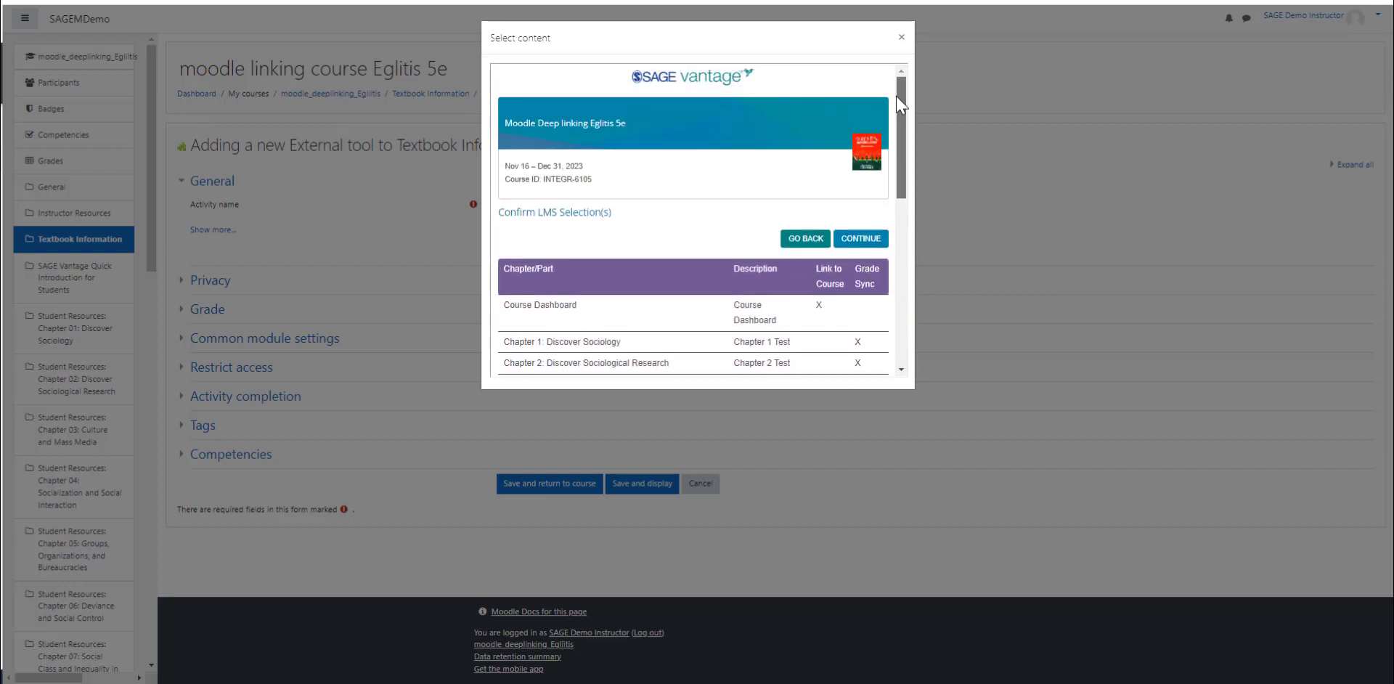
click(862, 244)
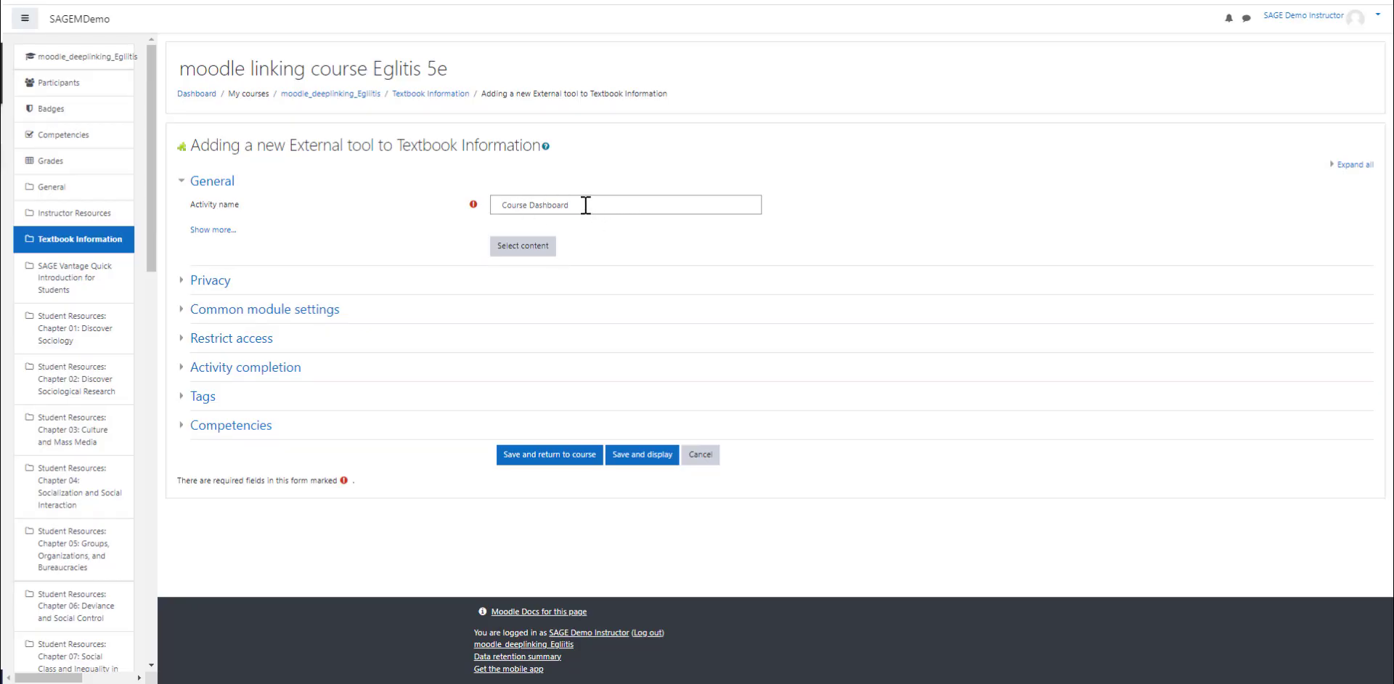
Name the activity "Click Here to register and access Sage Vantage eText and Assignments" and display its description on the course page.
drag(586, 206, 489, 214)
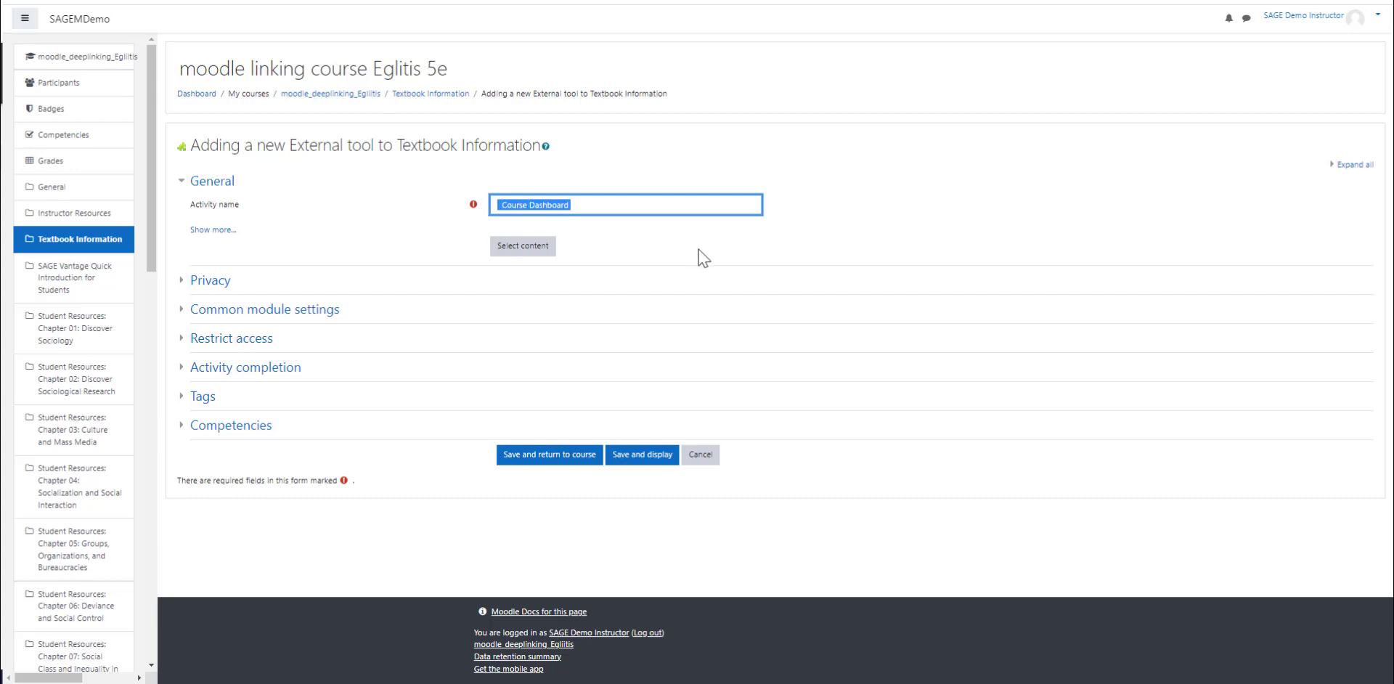
text(Click Here to register and access Sage Vantage eText and Assignments)
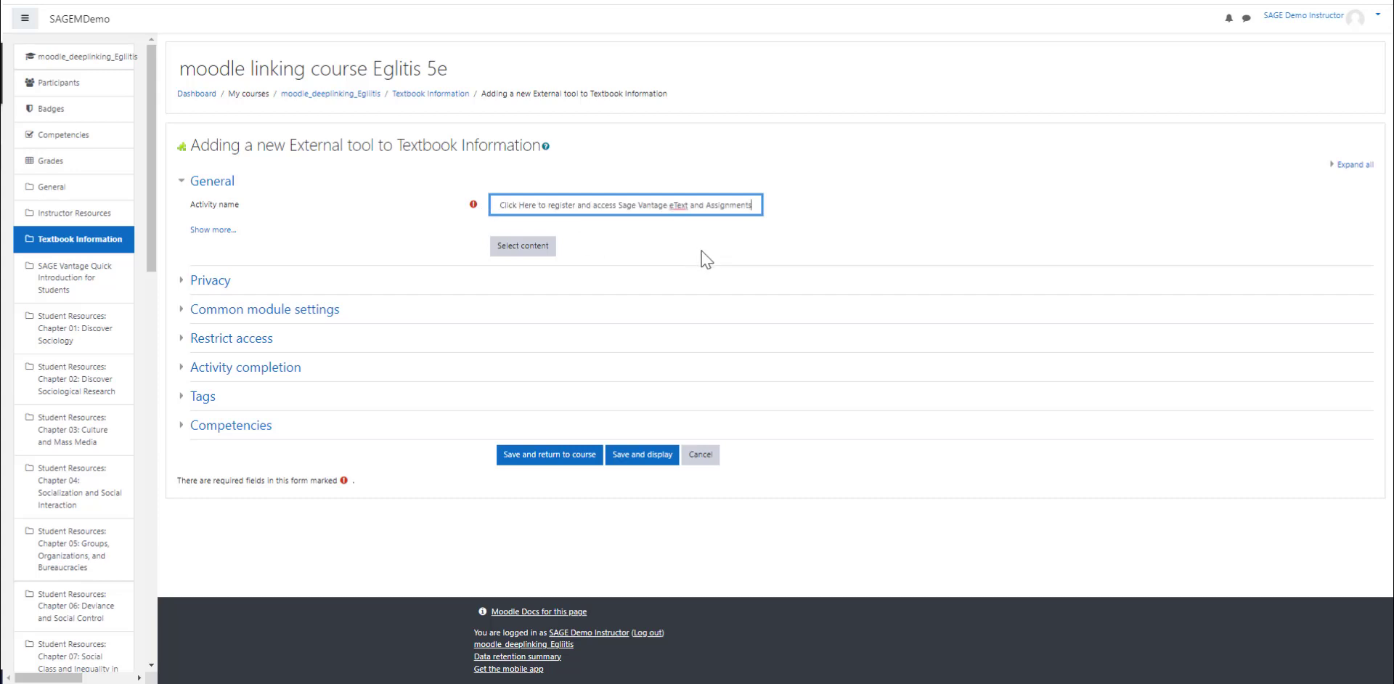
click(205, 230)
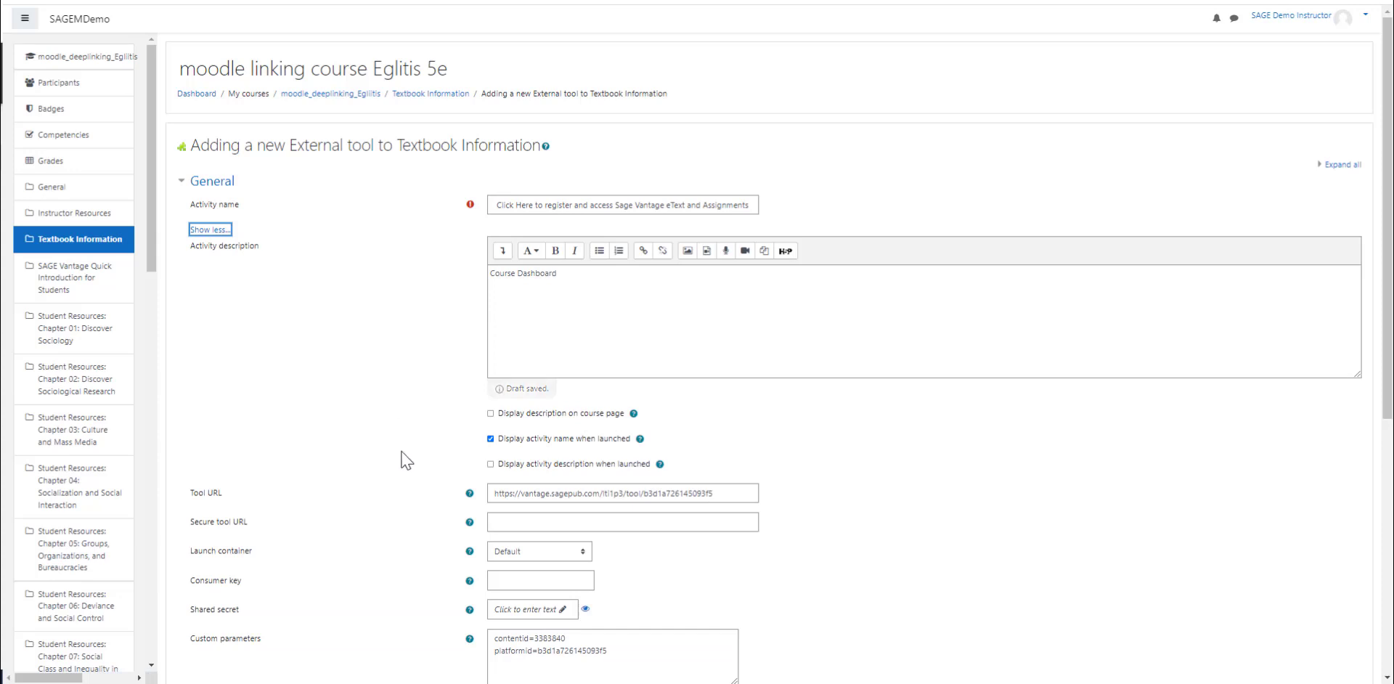
click(491, 394)
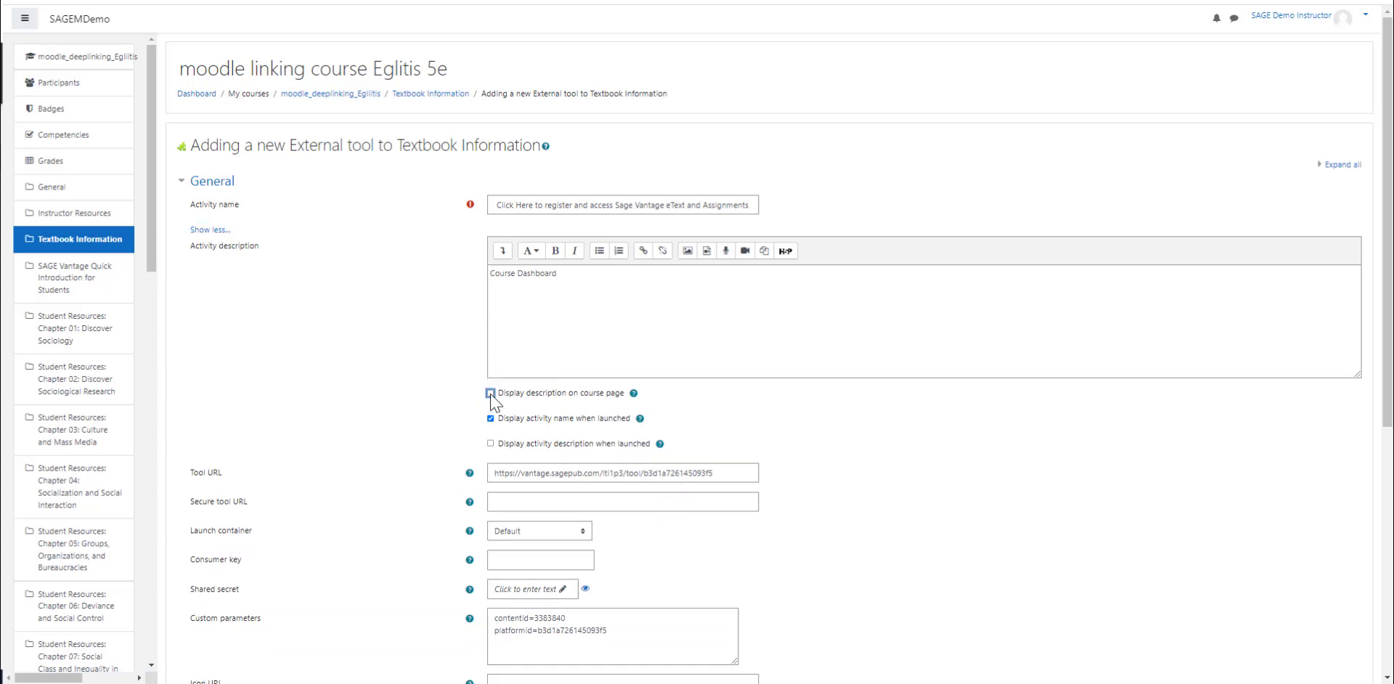
Set the activity's launch container to New window and save it, returning to the course.
scroll(408, 395, down, 2)
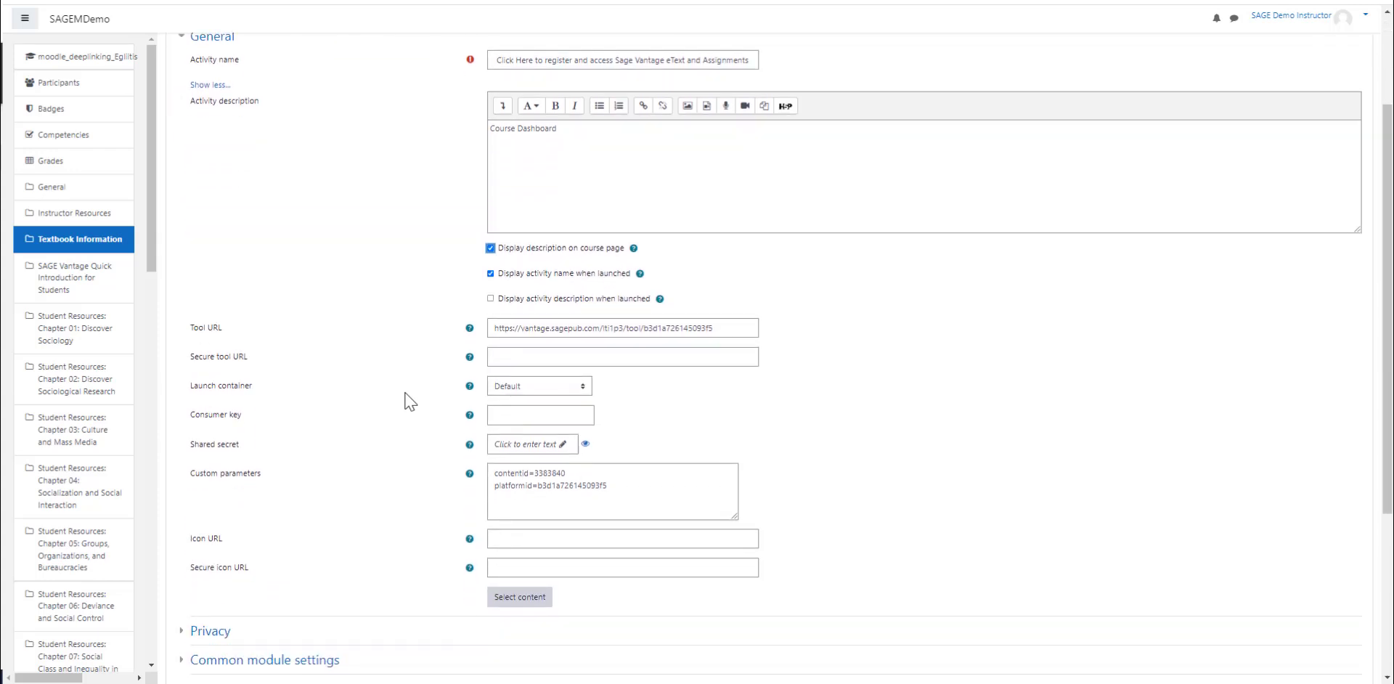
click(579, 388)
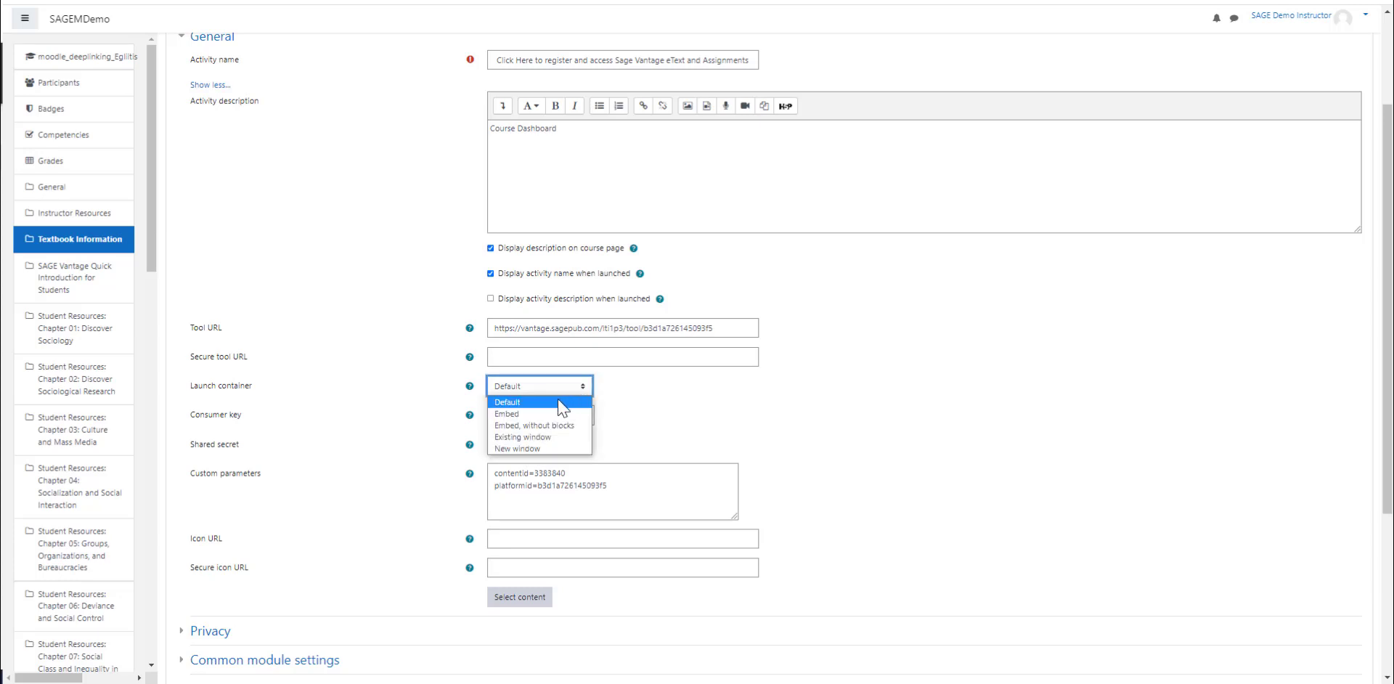
click(539, 449)
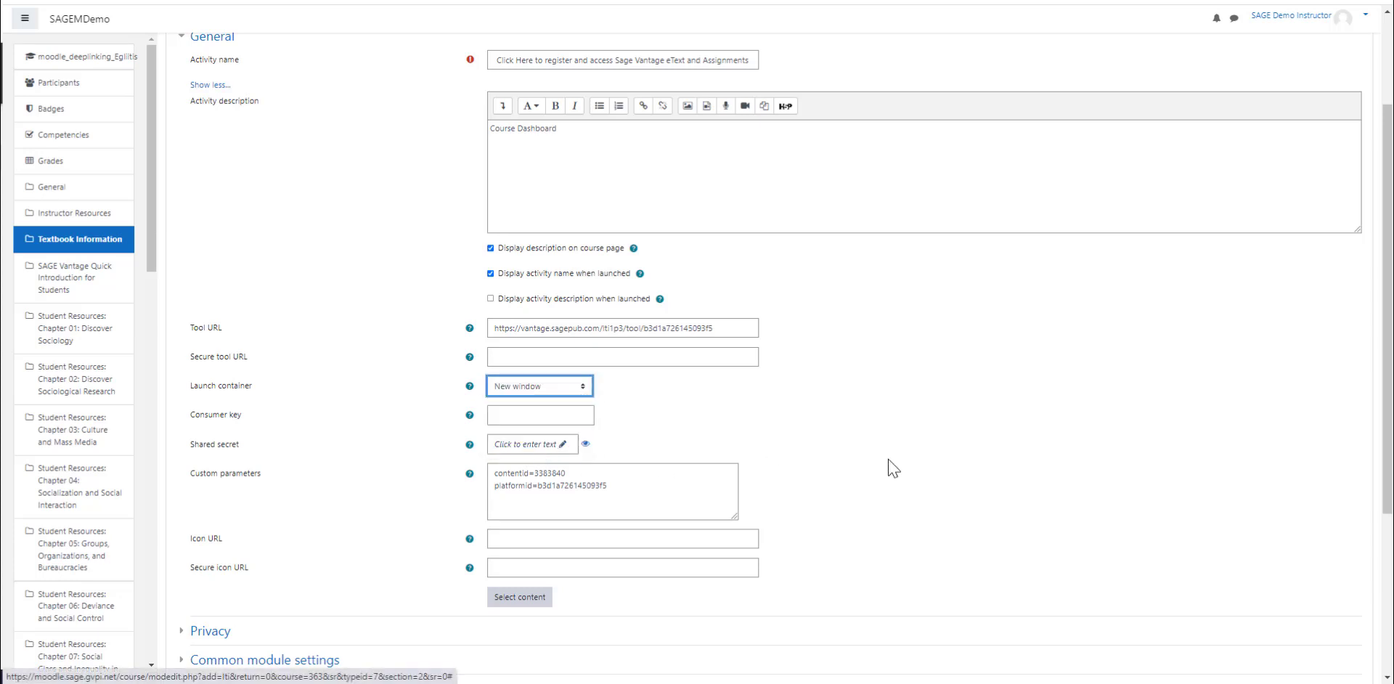
scroll(1013, 465, down, 3)
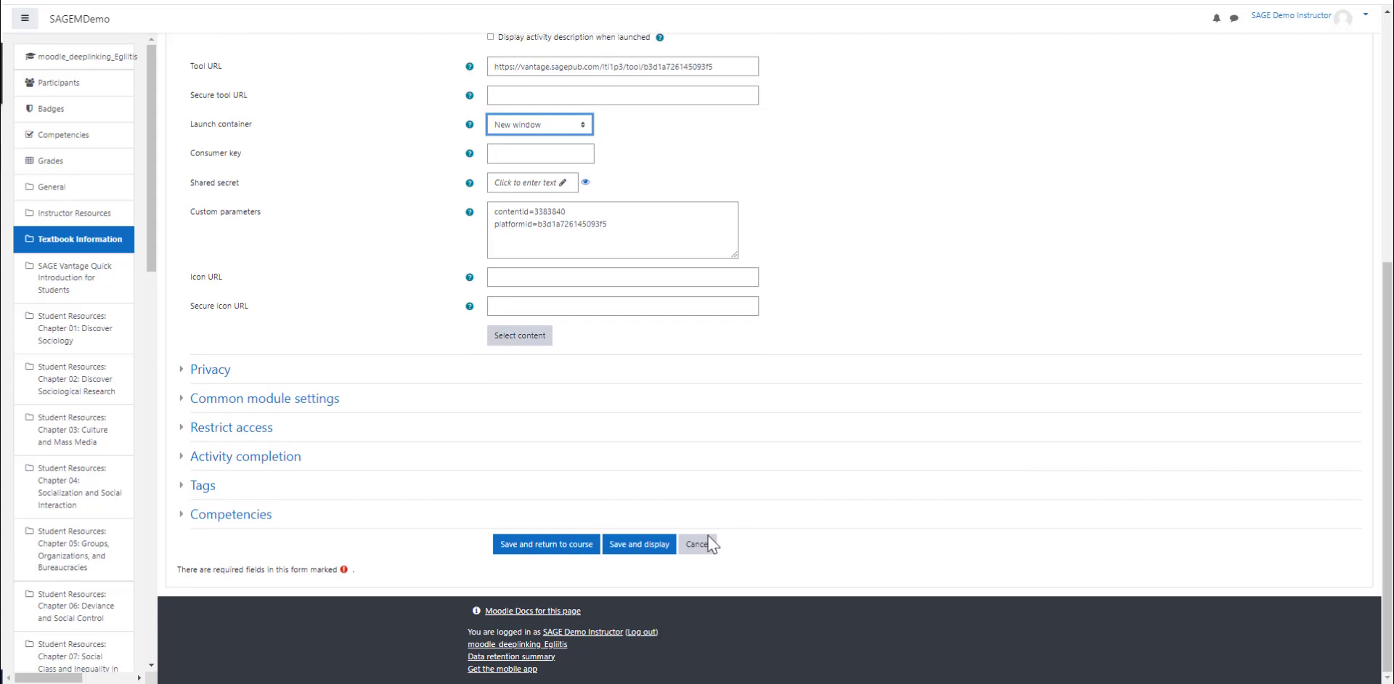
click(548, 545)
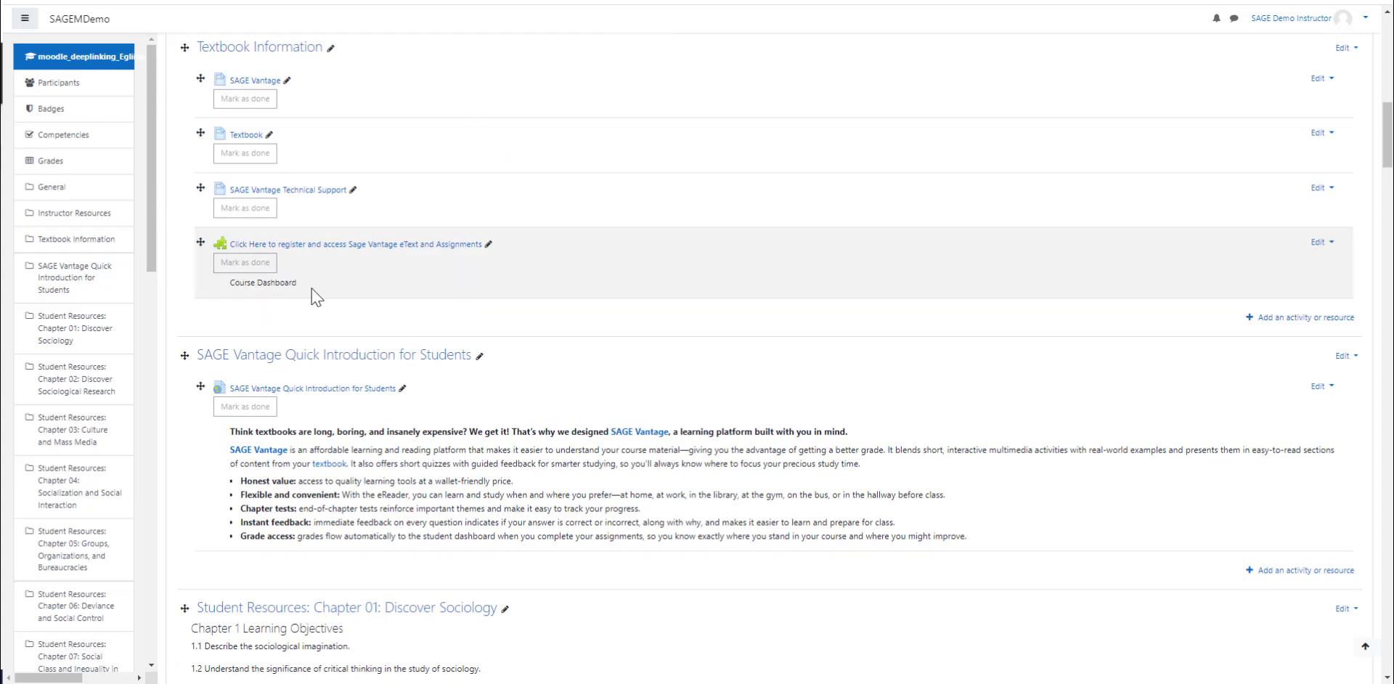
Launch the Sage Vantage eText and Assignments link and review the student course dashboard's assignments and table of contents.
click(339, 246)
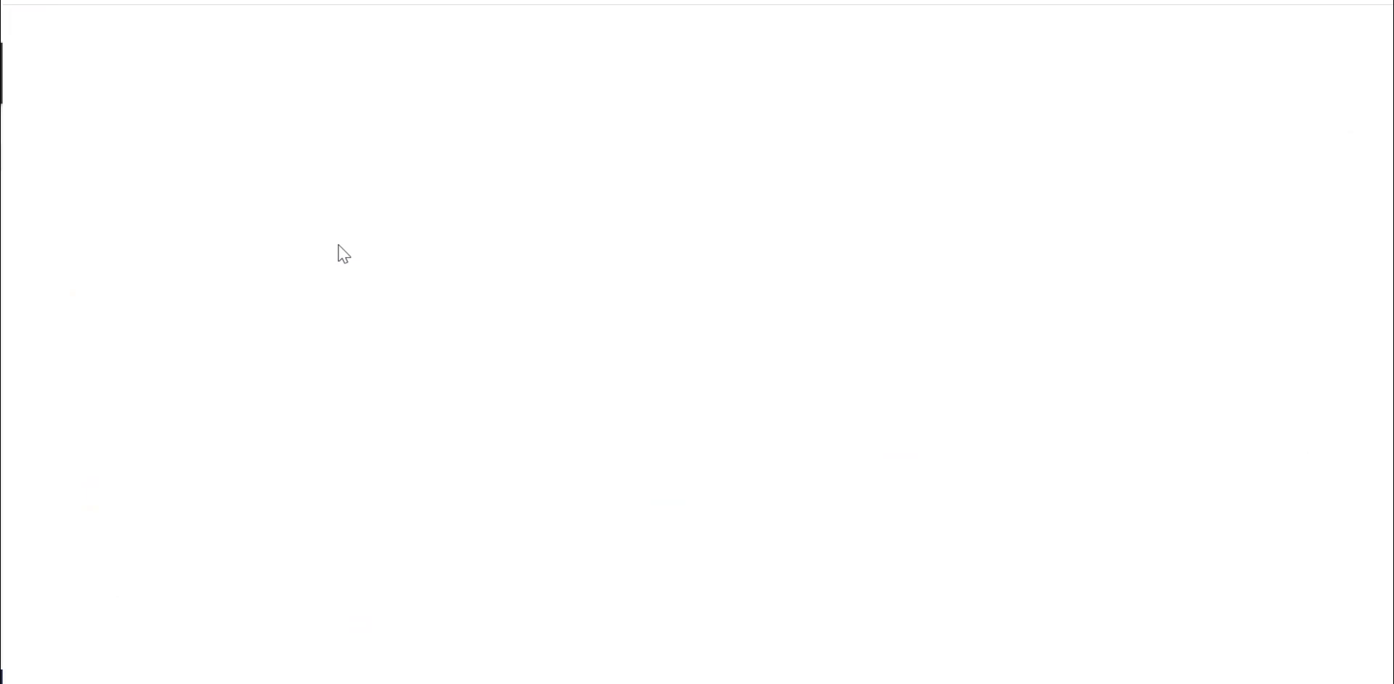
scroll(905, 321, down, 5)
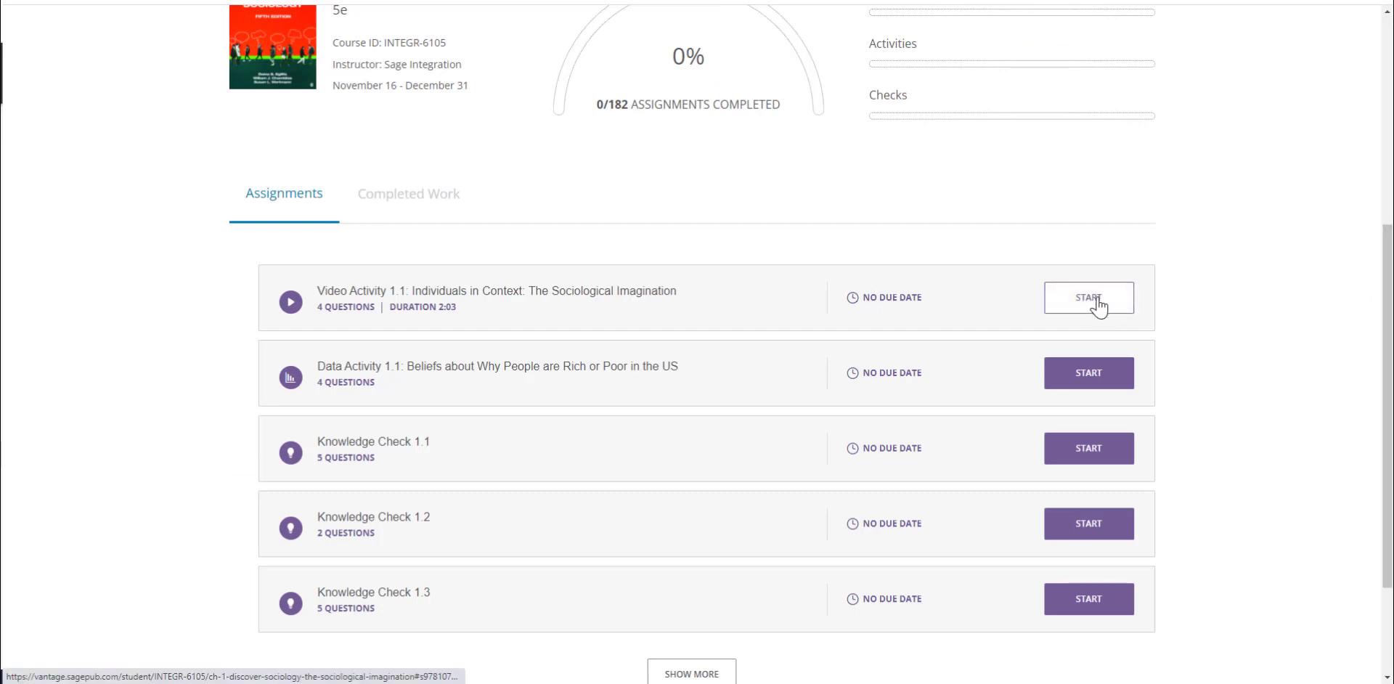
drag(1379, 274, 1382, 167)
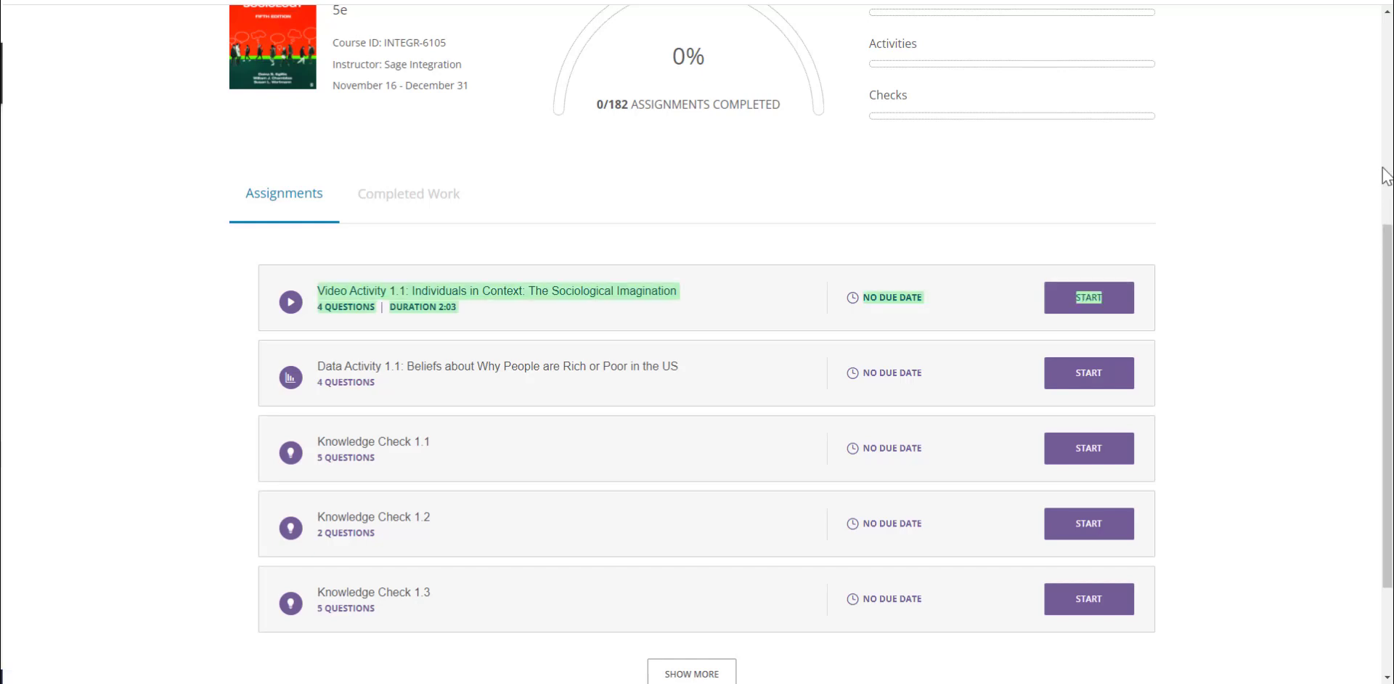
drag(1387, 242, 1382, 15)
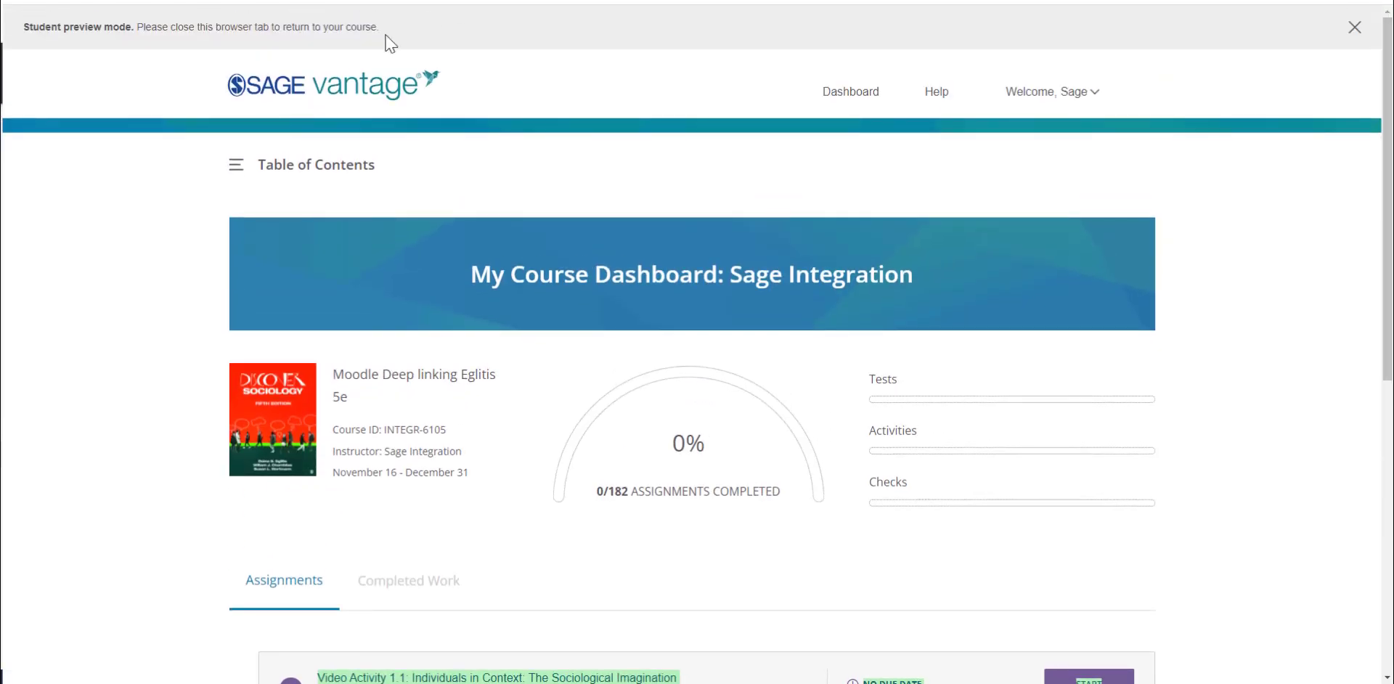
click(260, 173)
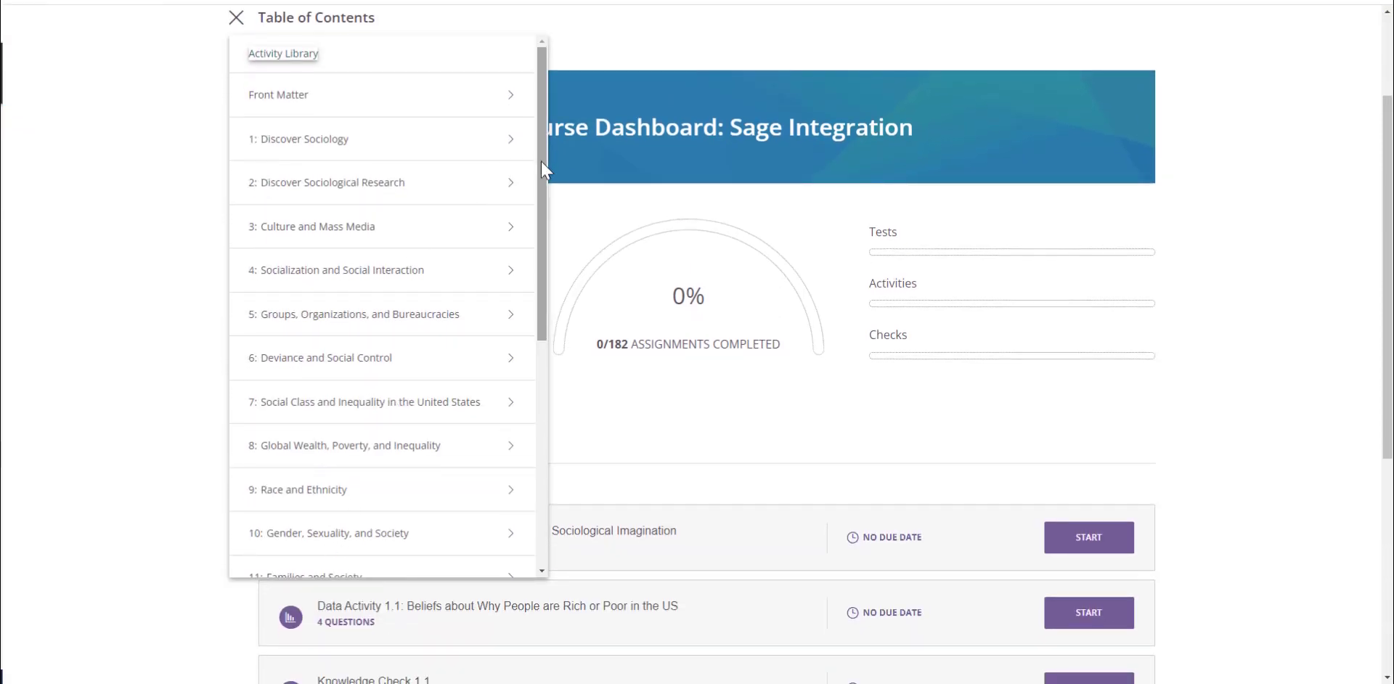
drag(543, 185, 585, 146)
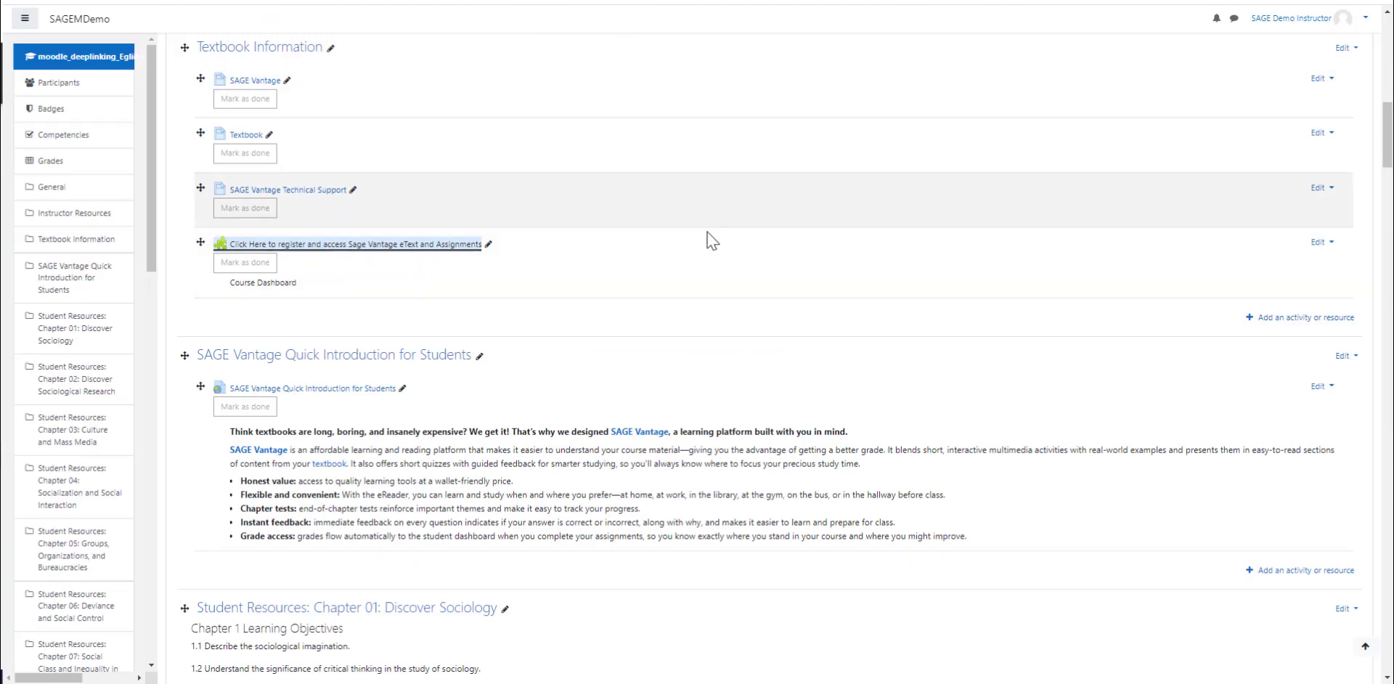
Return to the Moodle course and open its Gradebook setup.
drag(152, 251, 142, 675)
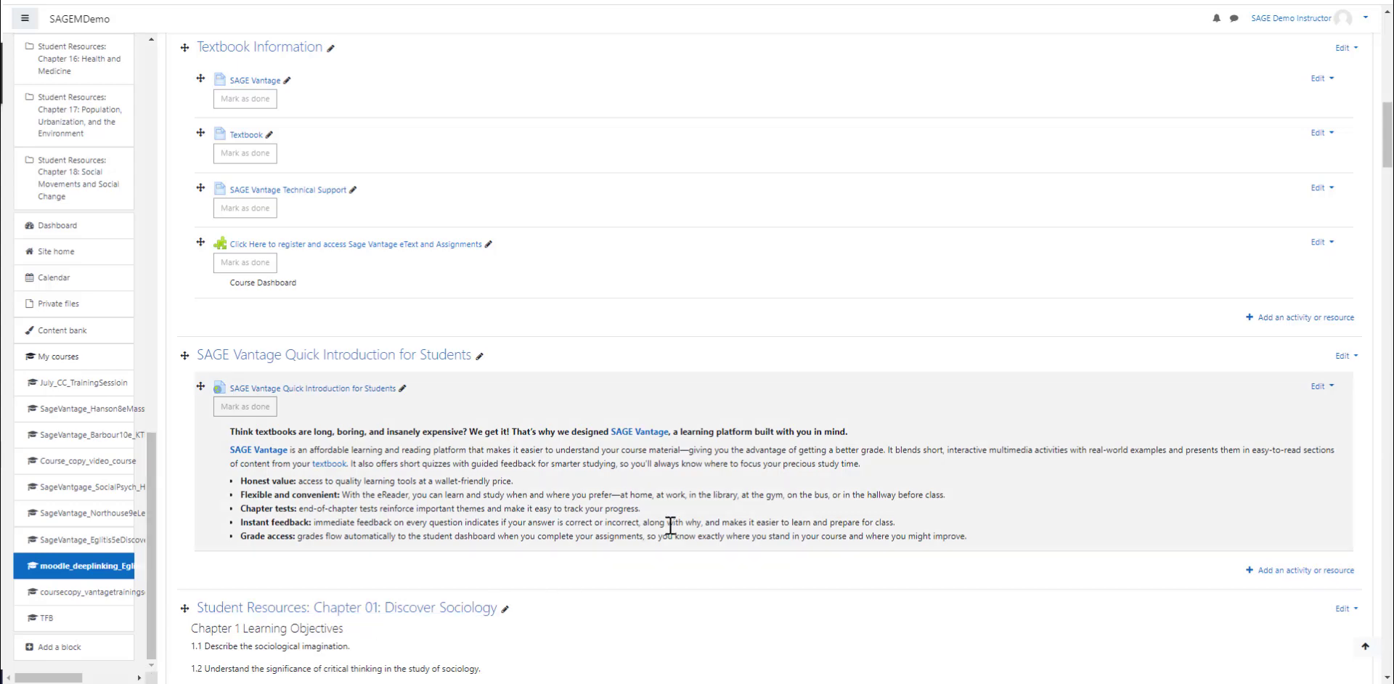
scroll(747, 432, up, 8)
scroll(747, 432, up, 4)
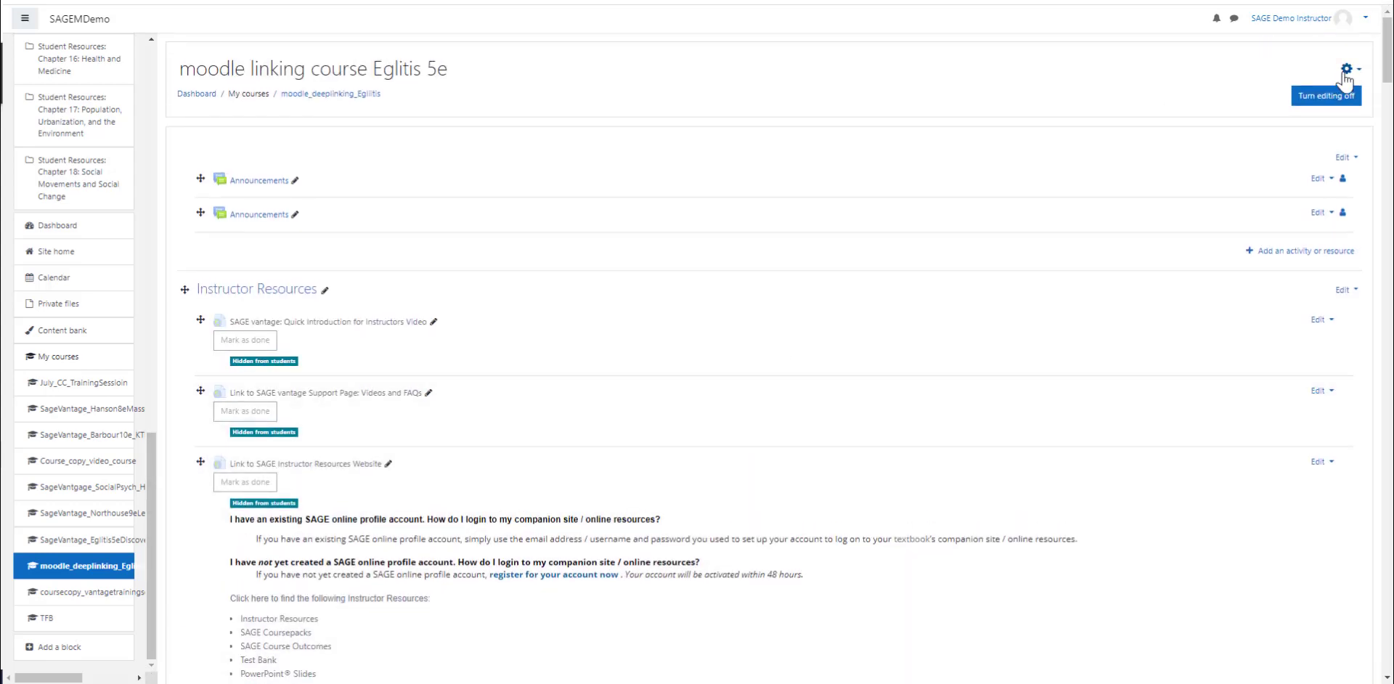
click(1347, 69)
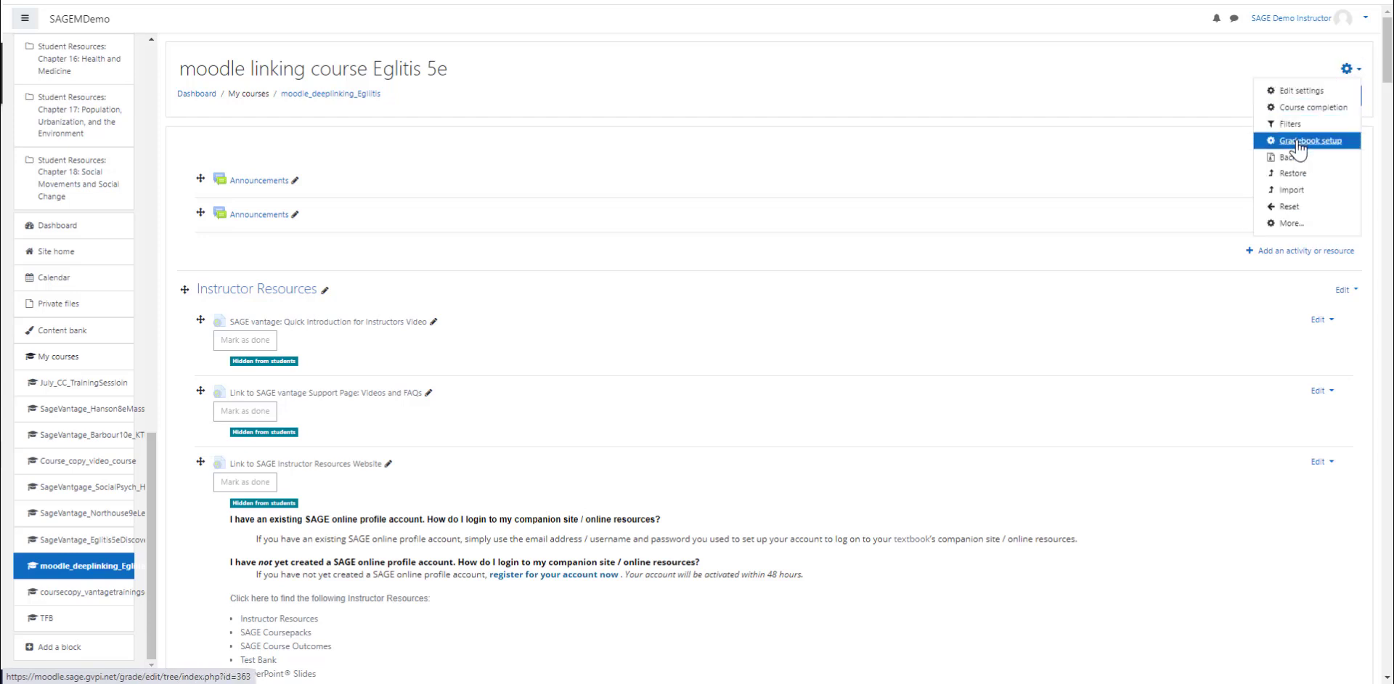
key(Escape)
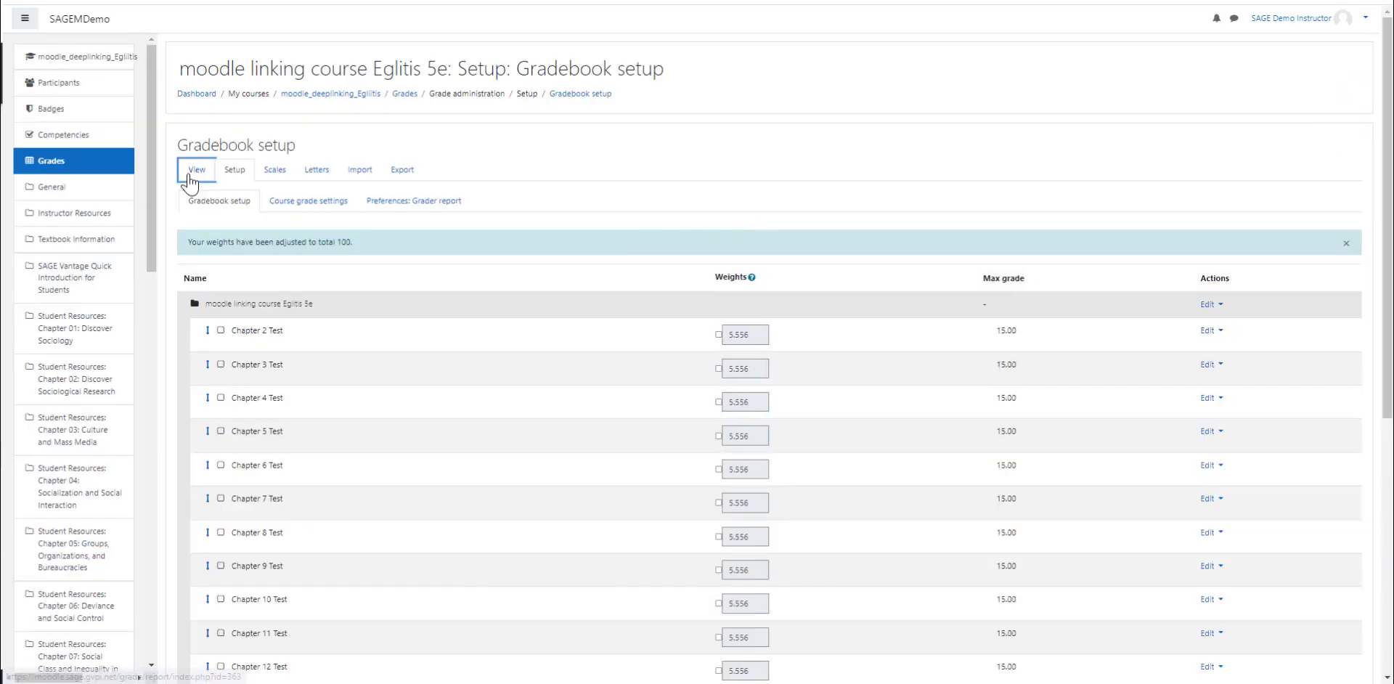
View the Grader report, examine all chapter test columns through the course total, and return to the course page.
click(191, 177)
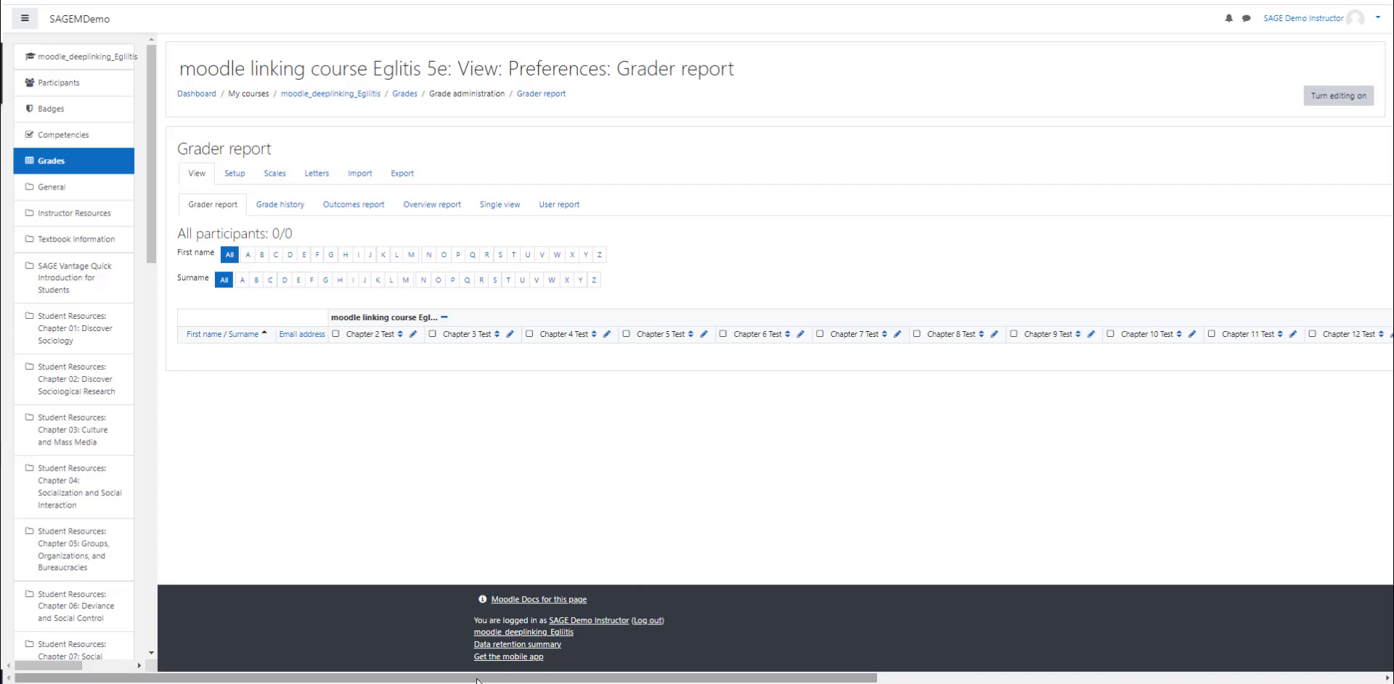
drag(479, 678, 987, 678)
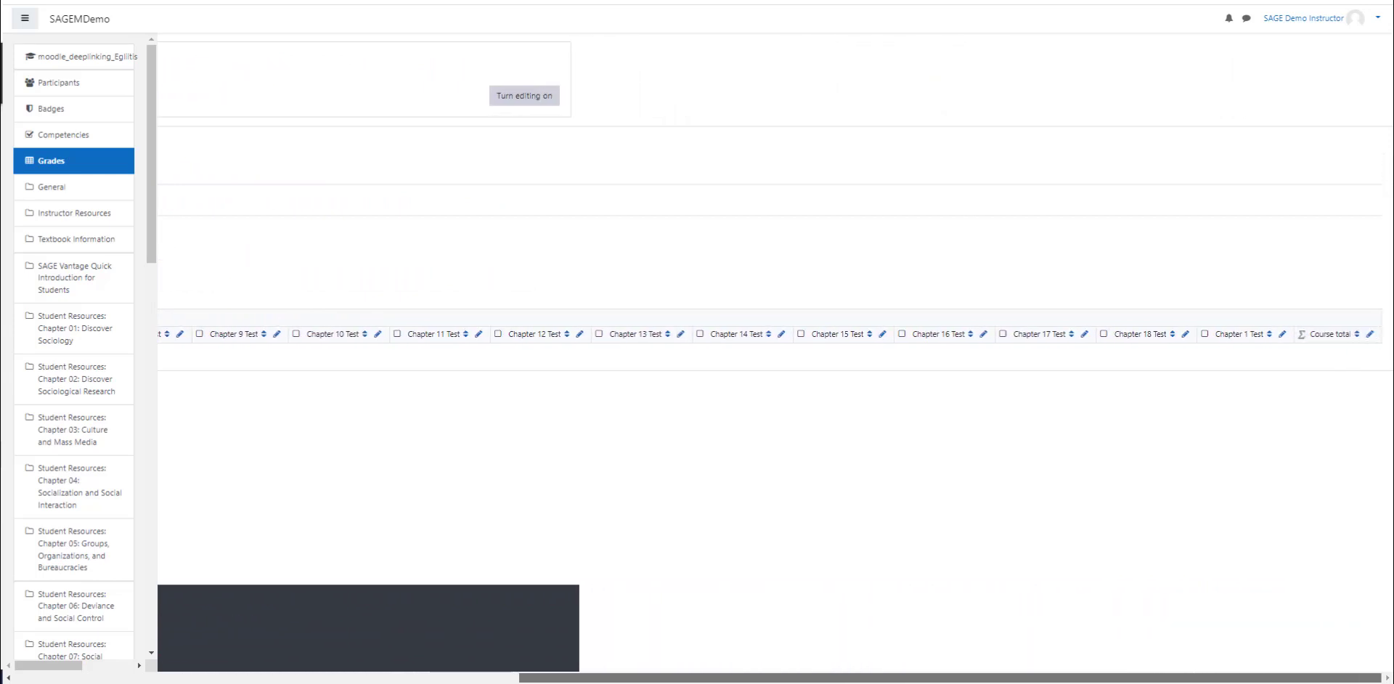
drag(987, 678, 423, 626)
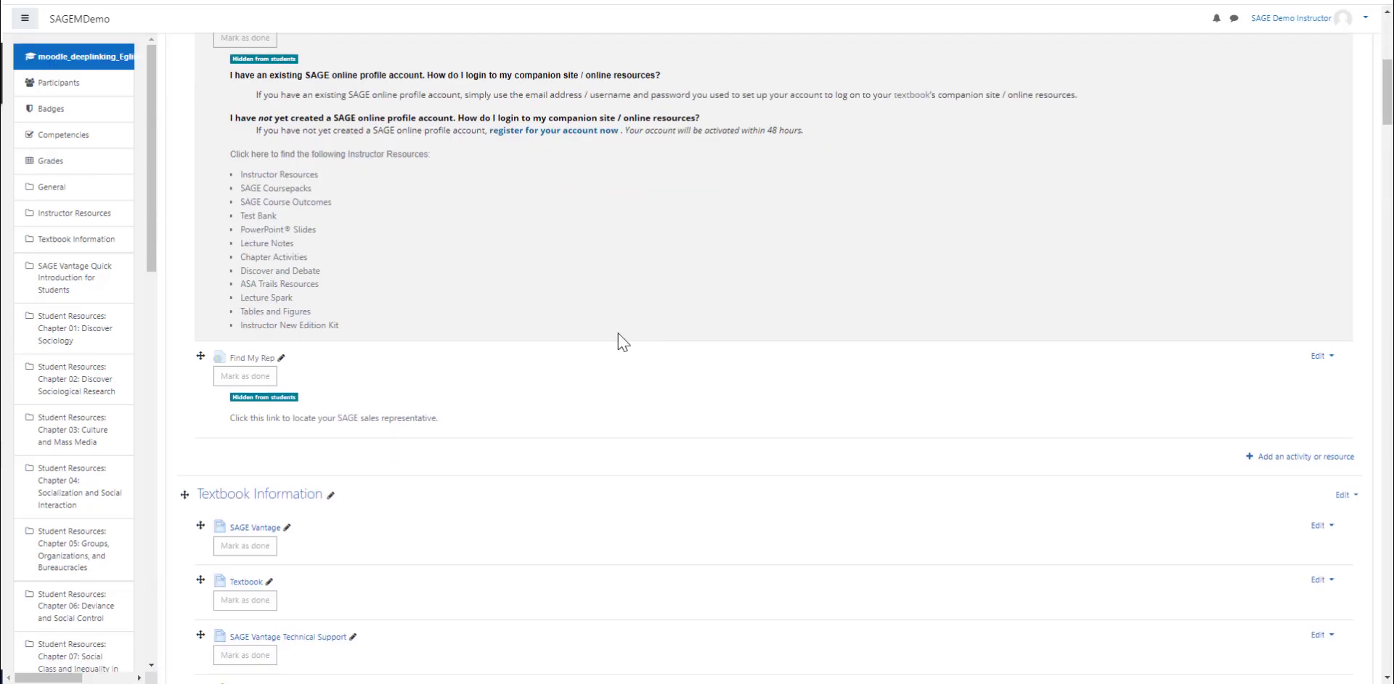